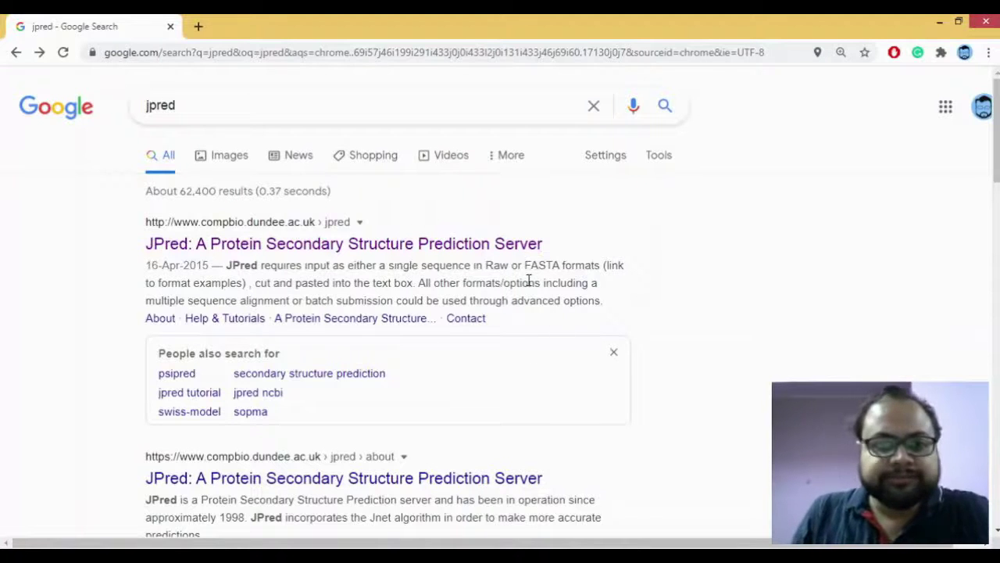
Step: Open the JPred protein secondary structure prediction server at compbio.dundee.ac.uk from the search results
scroll(529, 281, "down", 1)
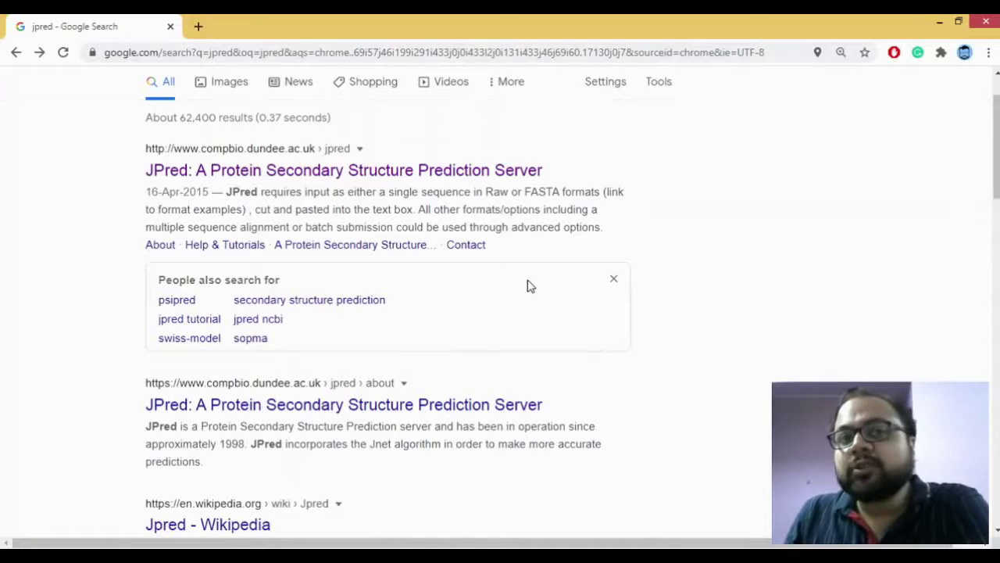
scroll(528, 286, "up", 1)
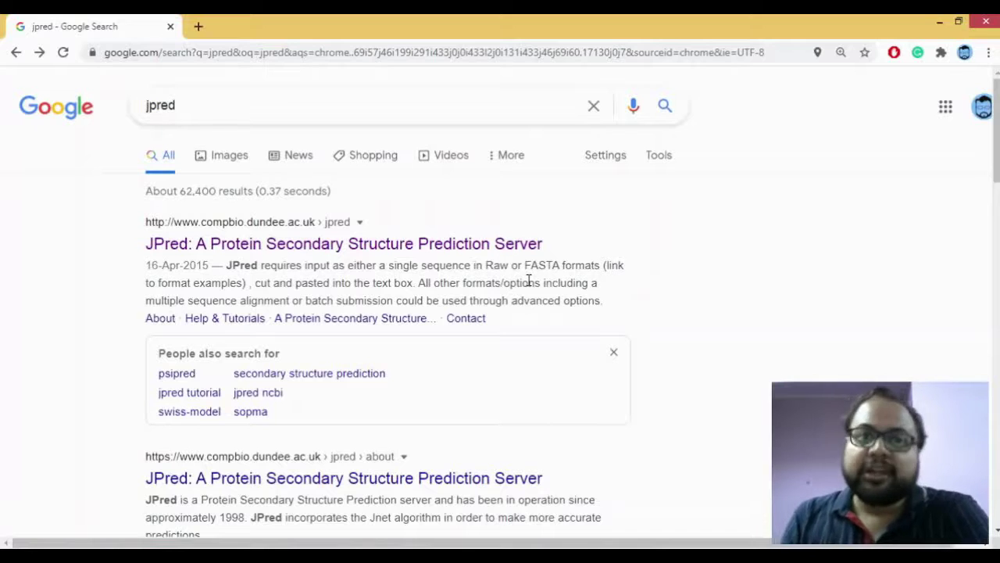
left_click(414, 244)
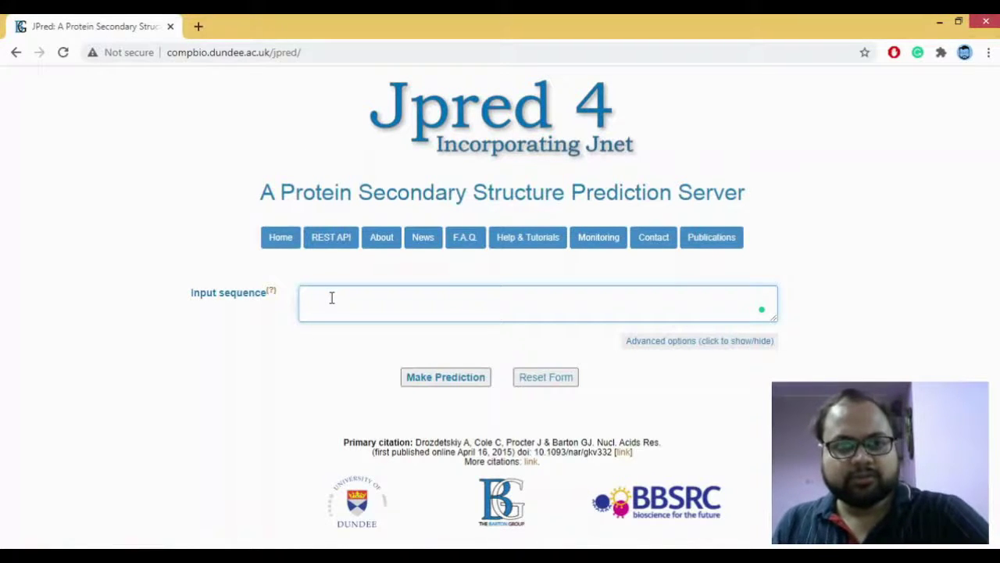
Step: Paste the copied protein sequence beginning MEEPQSDPSVEPPLSQETFSDLWKLL as the input sequence and submit it for prediction
key("ctrl+v")
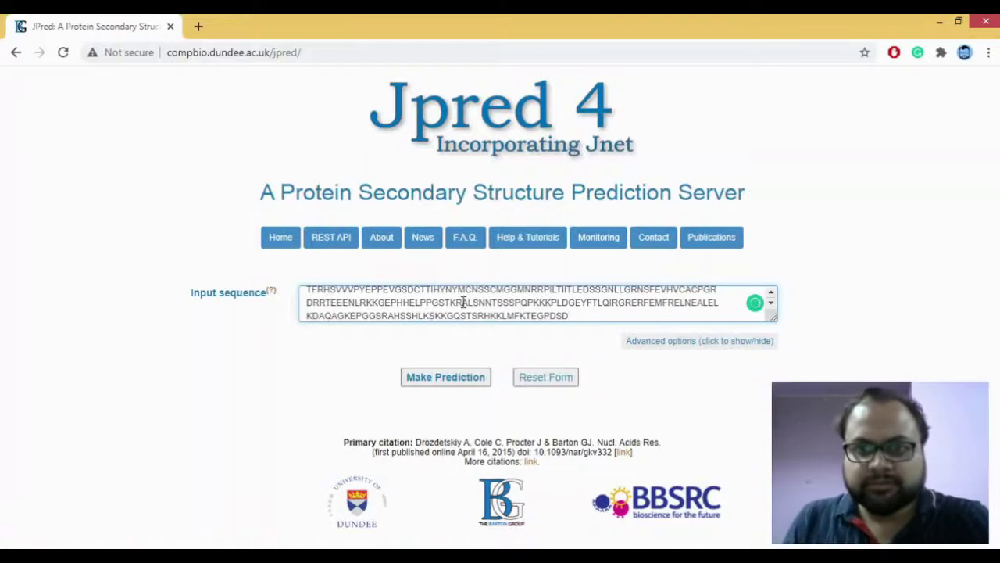
scroll(440, 301, "up", 5)
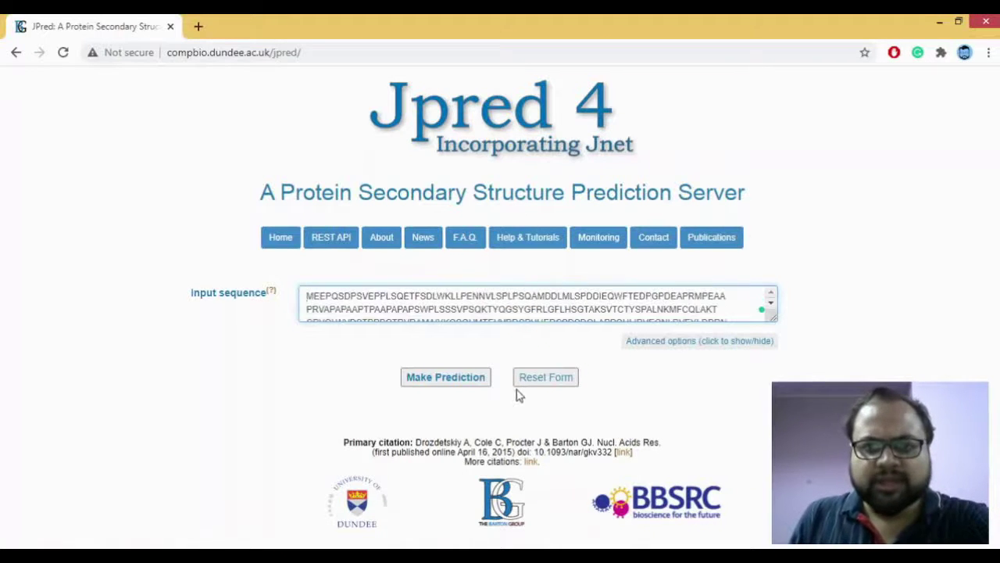
left_click(464, 379)
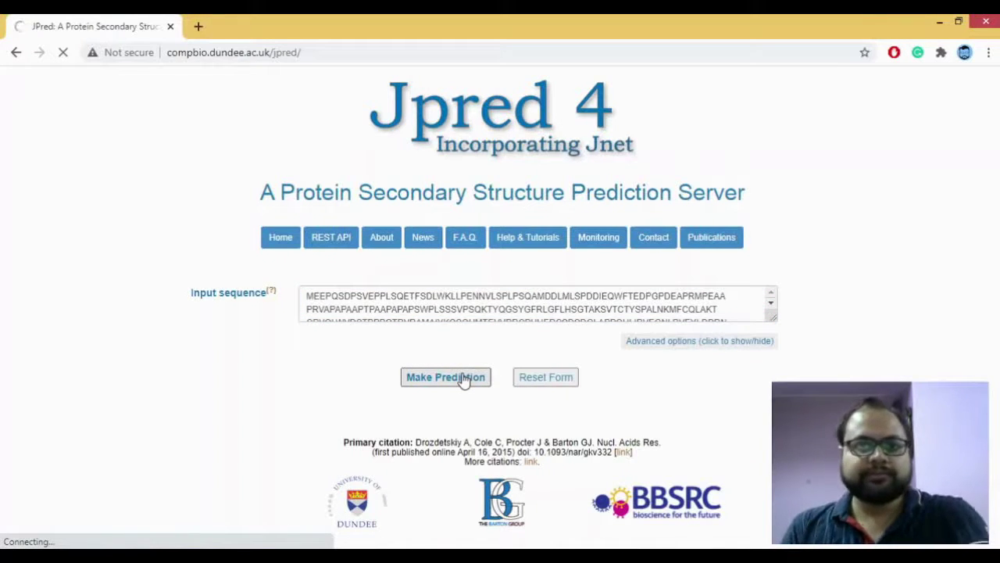
Step: Examine the list of PDB hits for the submitted sequence, including their PDB entries, chains, descriptions and Blast E-values
scroll(836, 289, "down", 1)
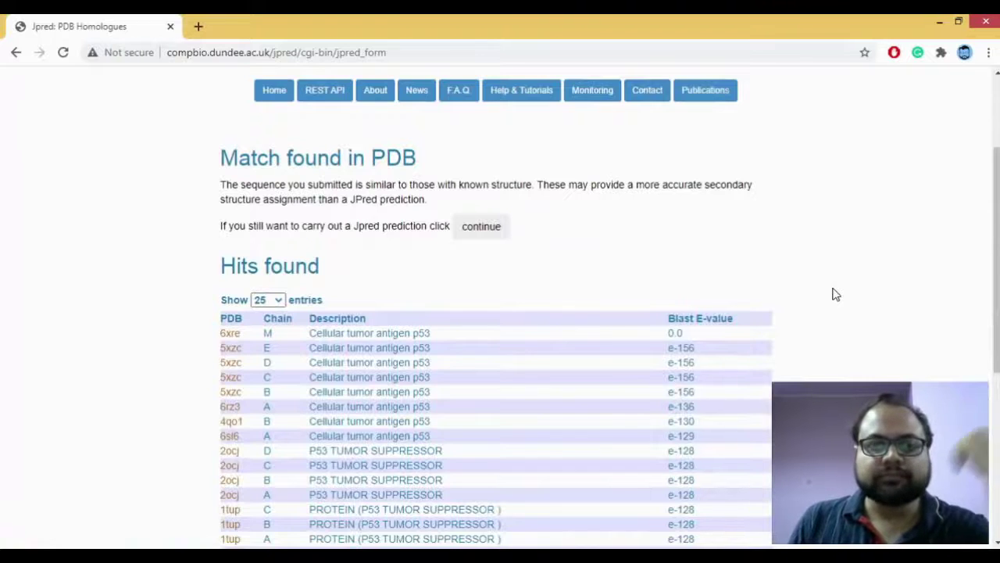
scroll(833, 293, "down", 2)
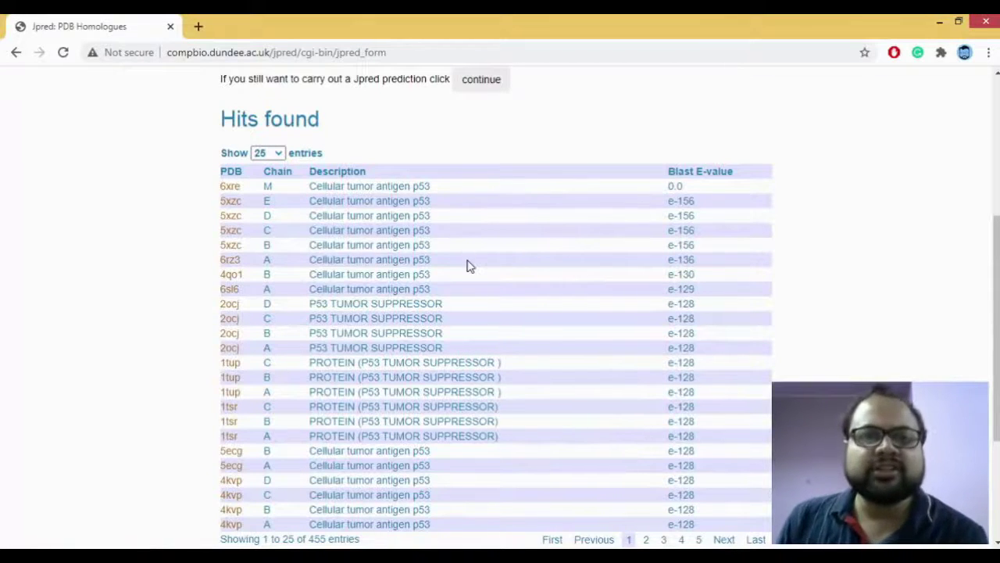
scroll(469, 265, "down", 2)
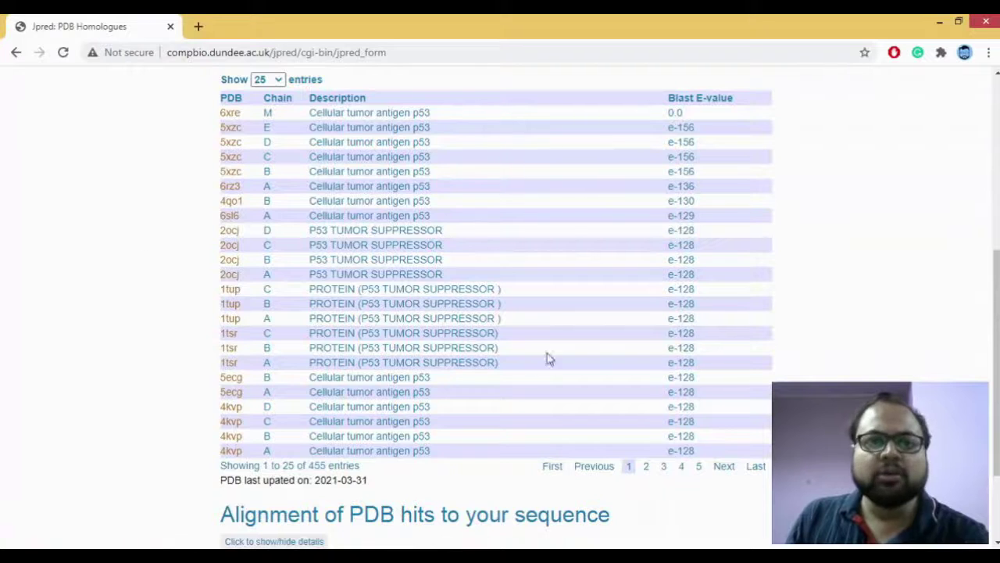
double_click(228, 232)
left_click(224, 248)
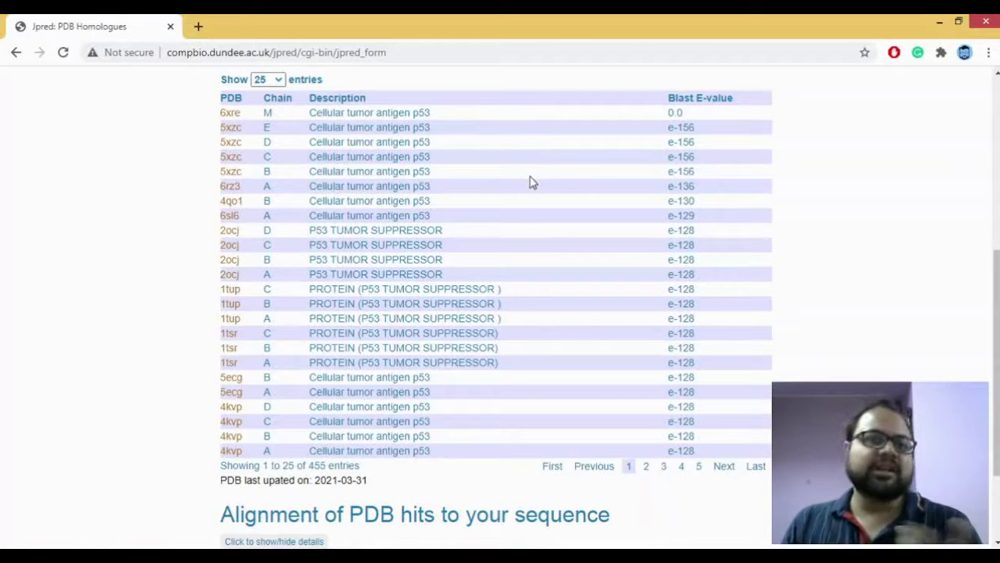
scroll(780, 247, "down", 2)
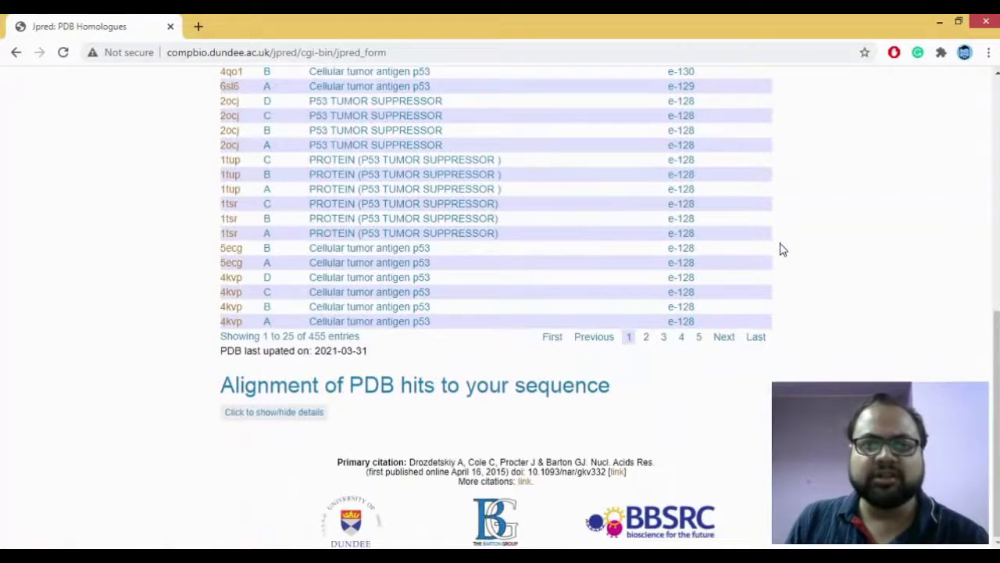
scroll(779, 248, "up", 2)
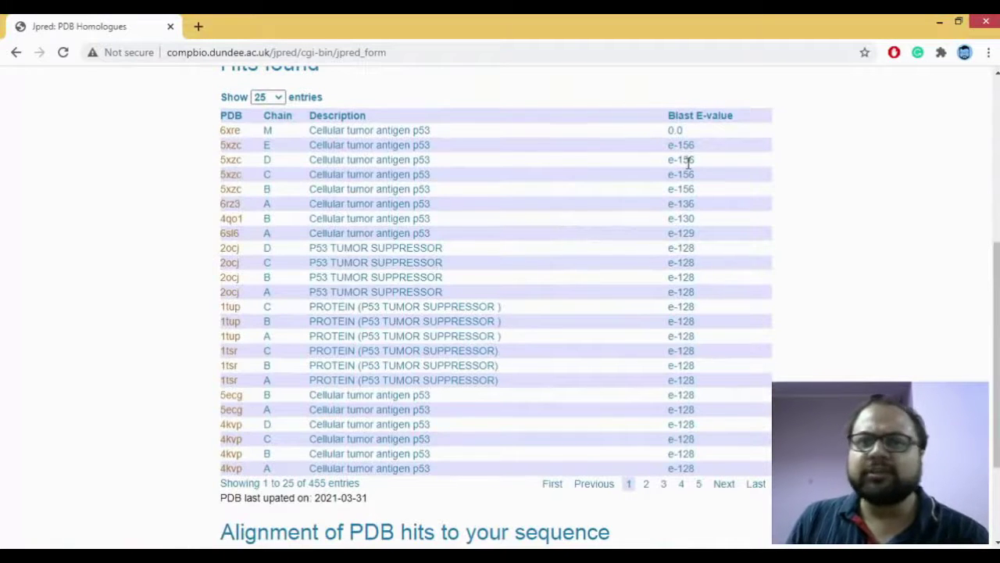
scroll(687, 162, "up", 2)
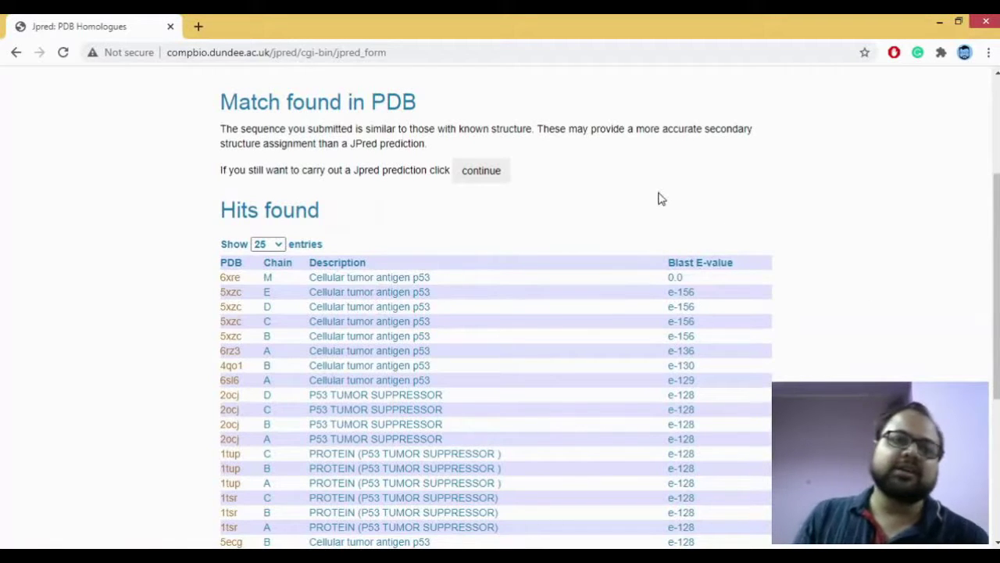
scroll(655, 197, "up", 1)
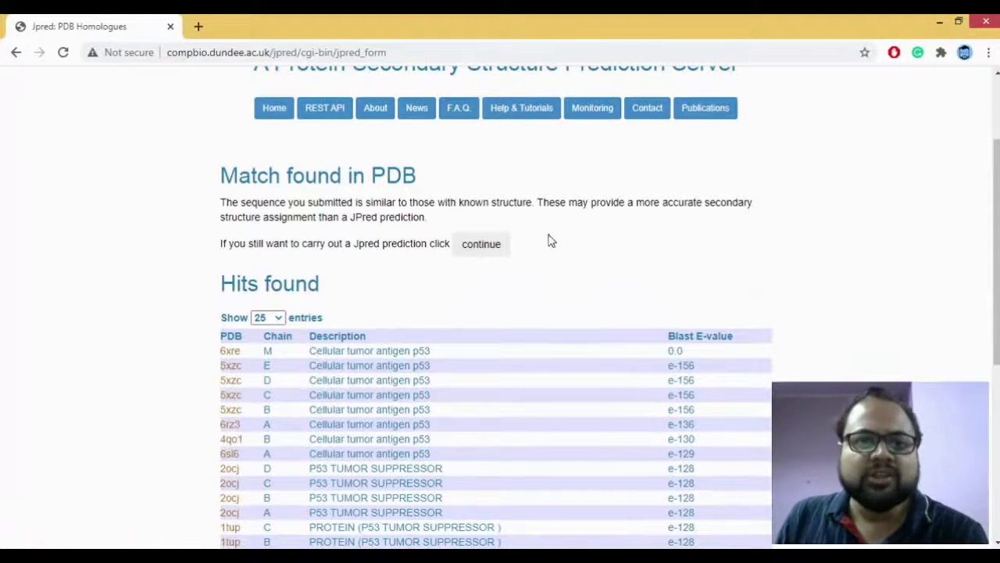
Step: Continue with the JPred prediction despite the PDB matches and wait for the job's results page
left_click(473, 247)
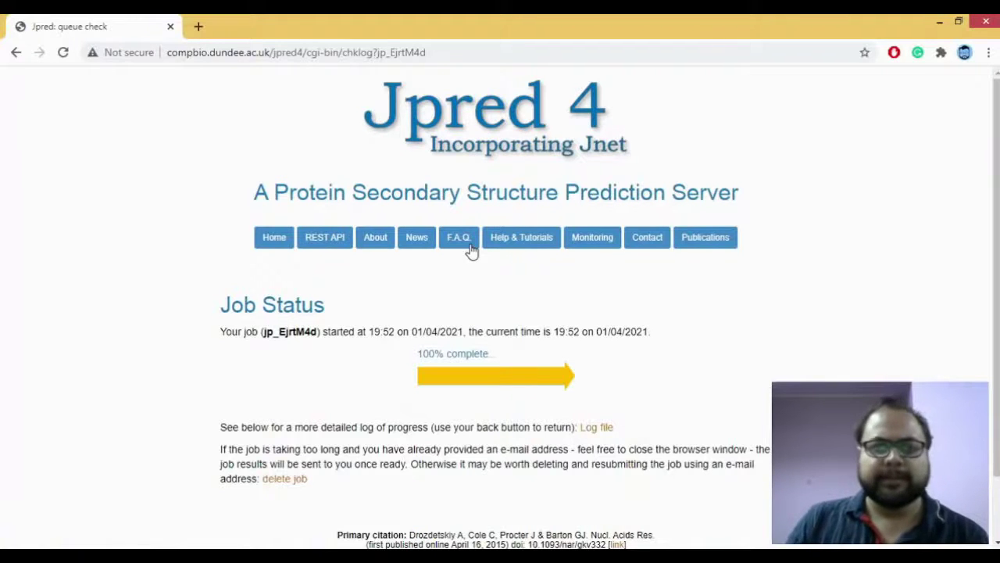
scroll(471, 249, "down", 1)
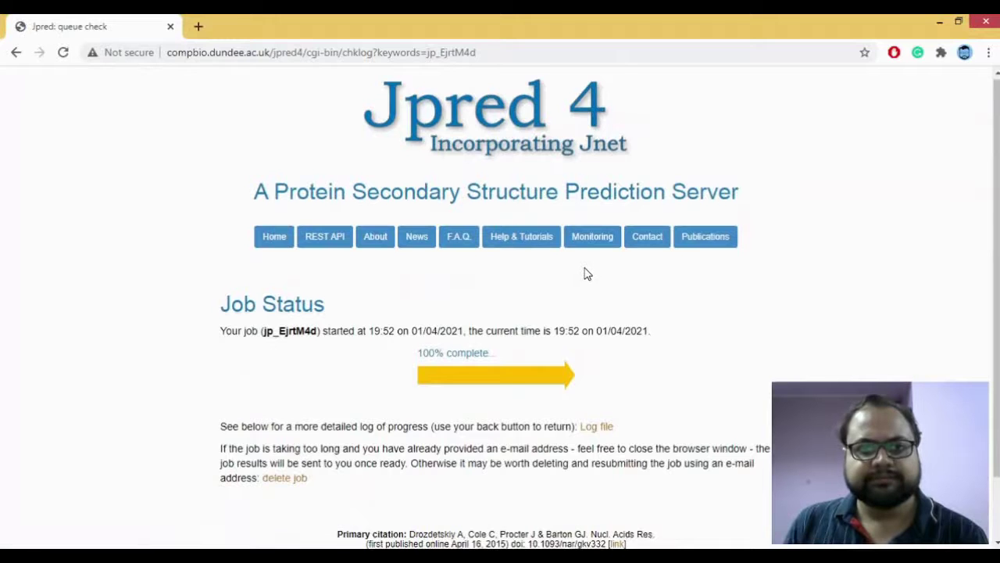
scroll(587, 274, "down", 1)
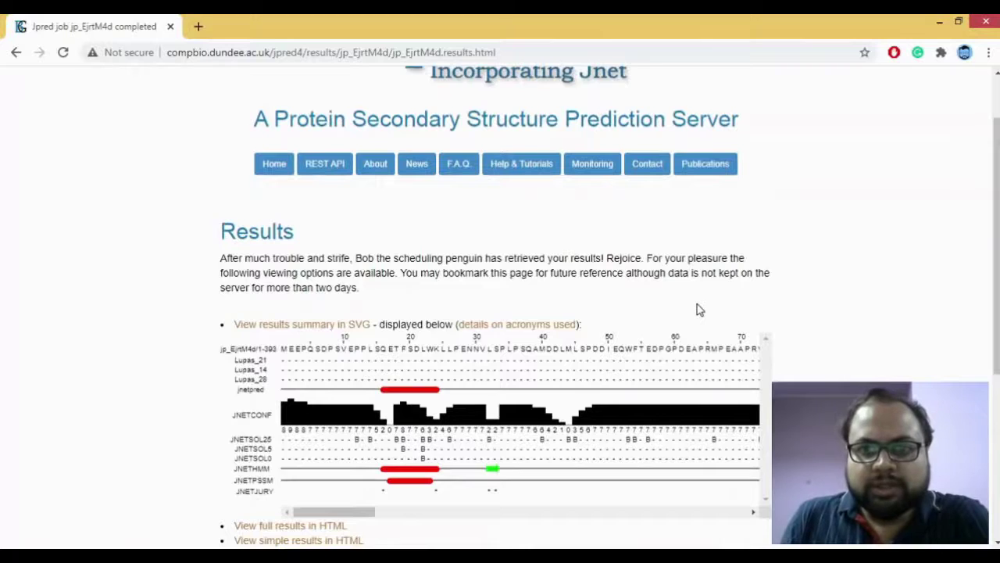
Step: Review the SVG results summary and open the full prediction results in HTML
scroll(699, 310, "down", 2)
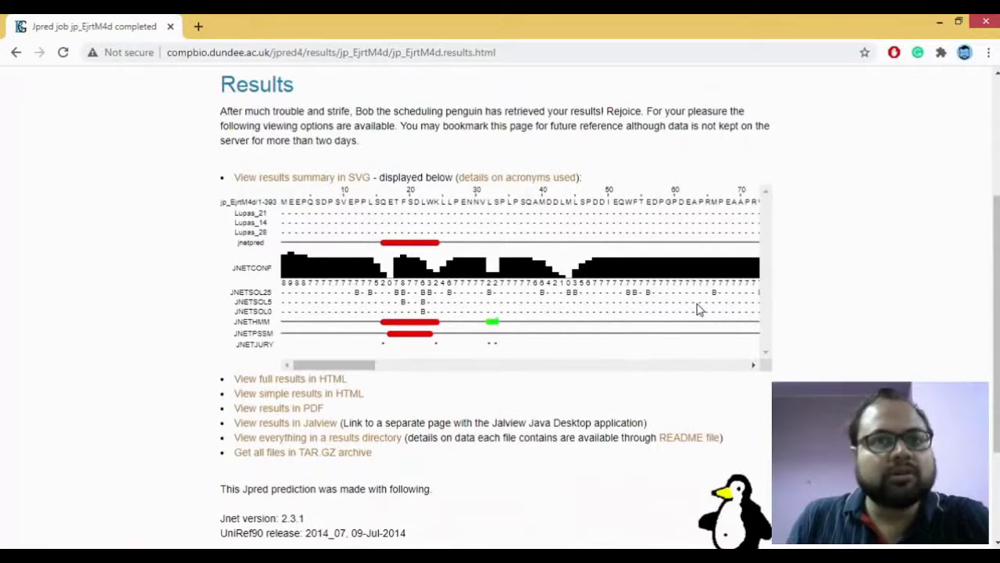
left_click_drag(699, 364, 313, 385)
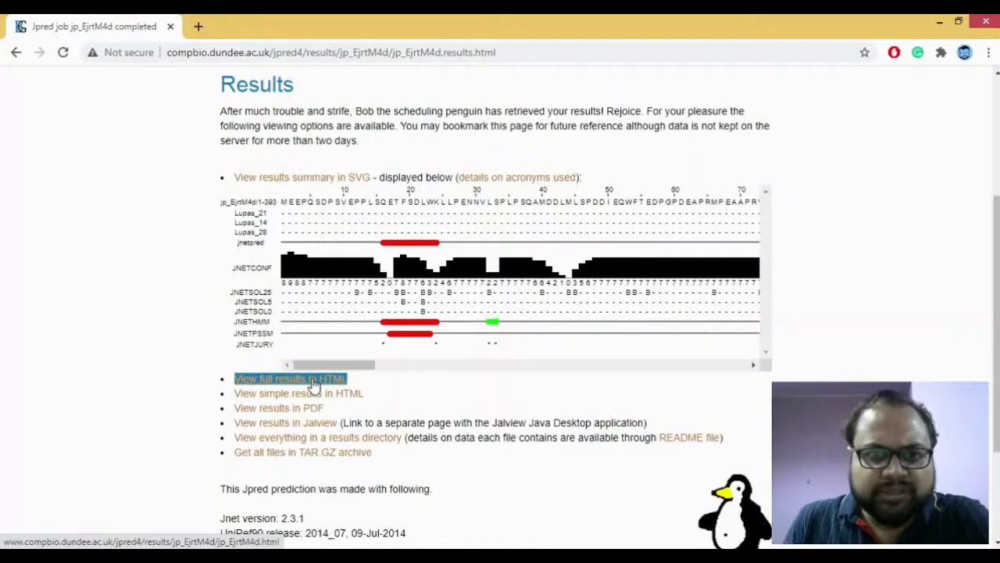
left_click(314, 383)
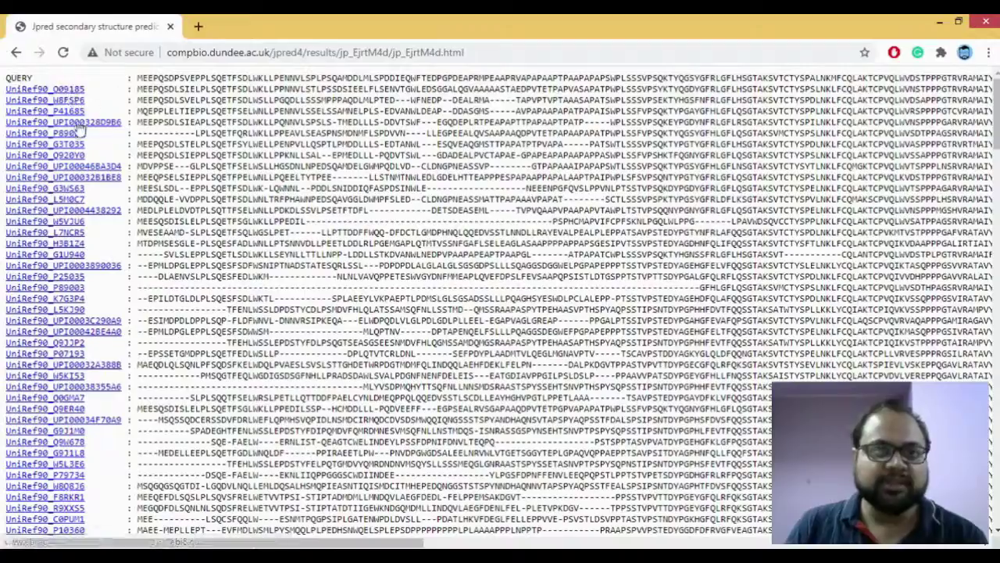
Step: Look through the multiple alignment of UniRef90 sequences against the query down to the secondary structure prediction rows
scroll(116, 133, "down", 10)
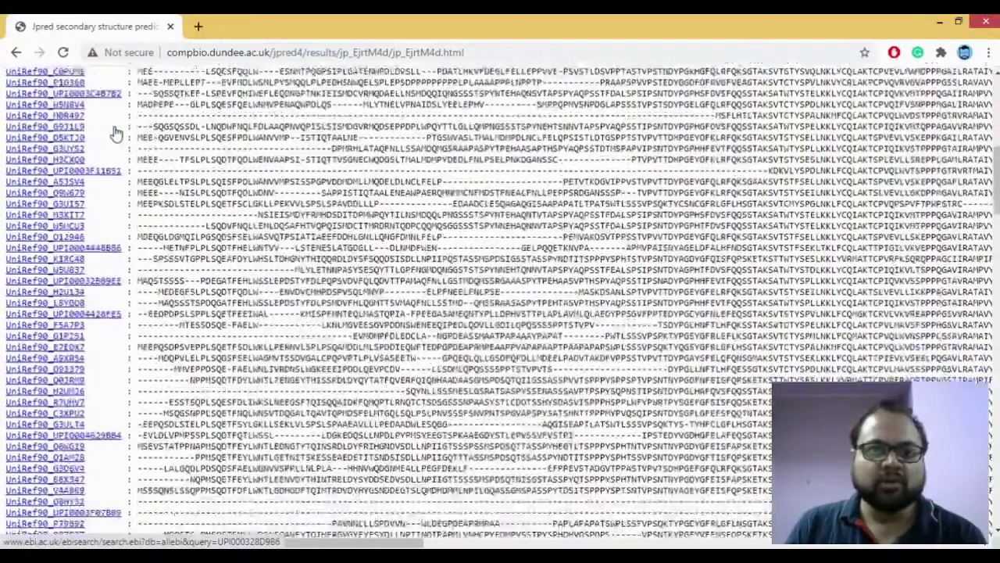
scroll(322, 218, "down", 5)
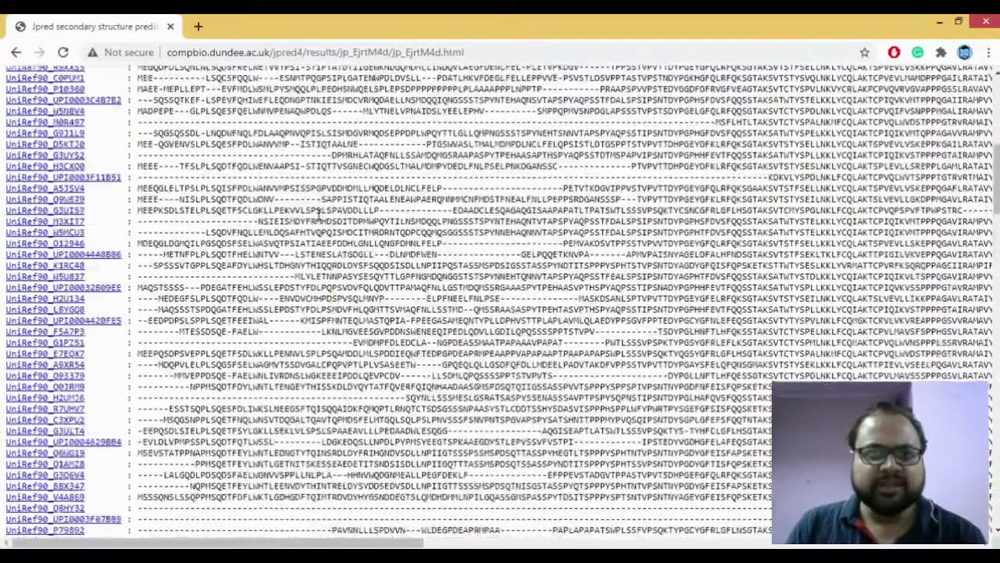
scroll(298, 215, "up", 2)
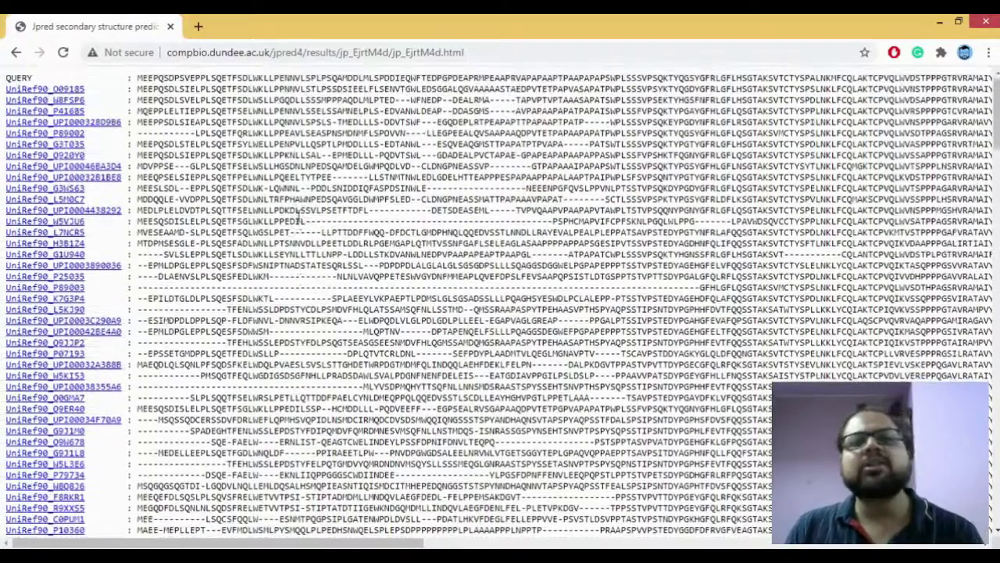
scroll(298, 224, "down", 6)
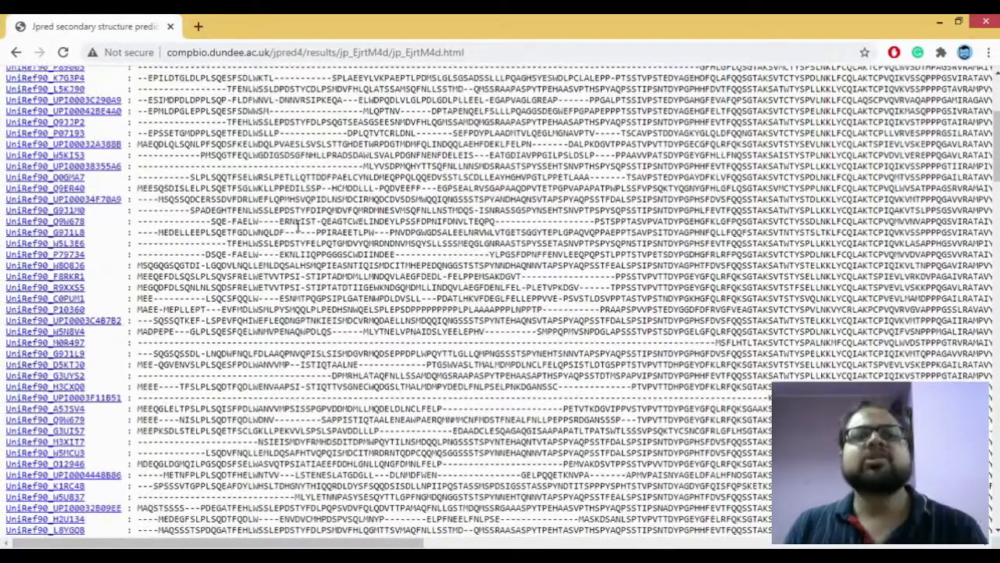
scroll(298, 224, "down", 12)
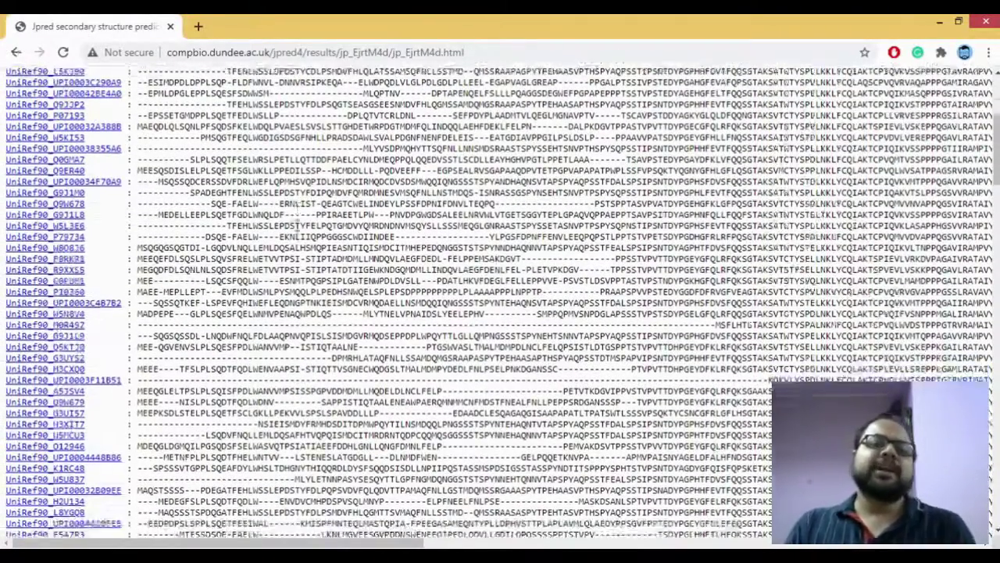
scroll(298, 224, "down", 12)
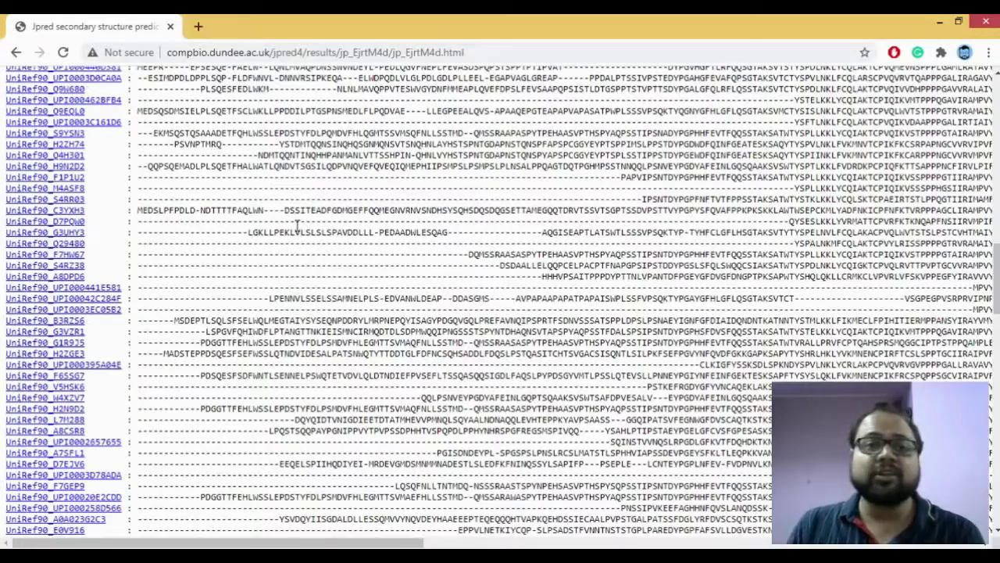
scroll(298, 224, "down", 2)
scroll(298, 225, "down", 7)
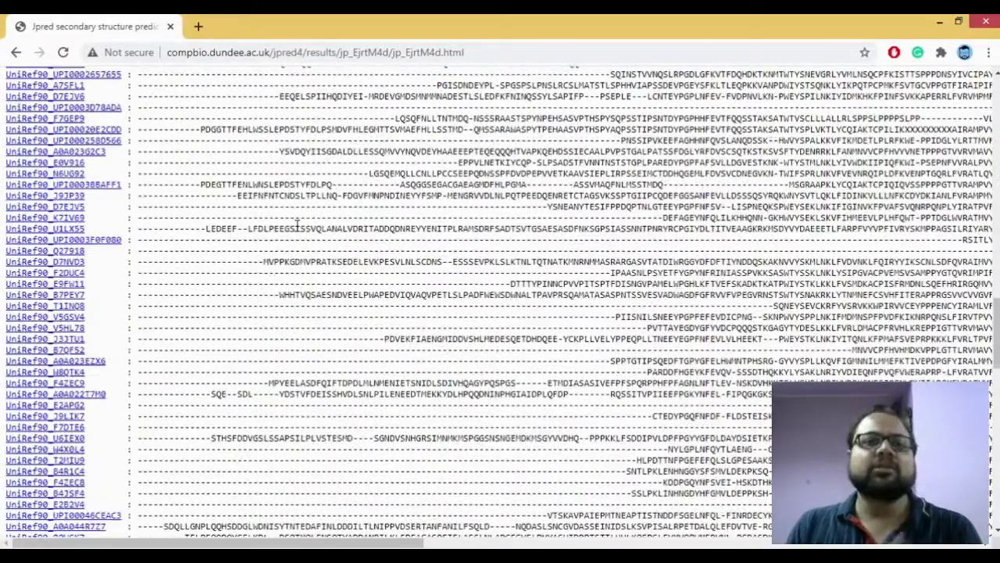
scroll(298, 225, "down", 20)
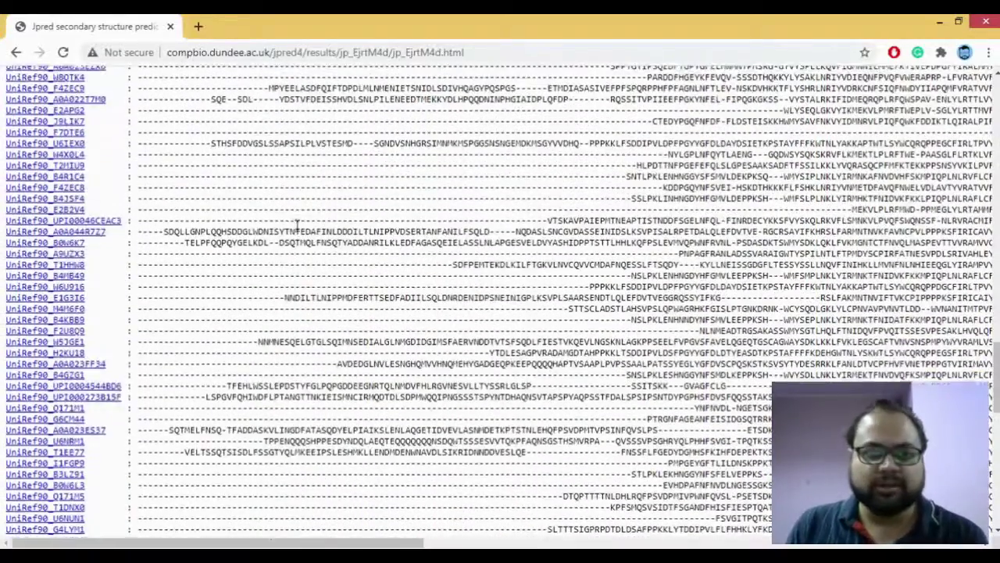
scroll(298, 224, "up", 2)
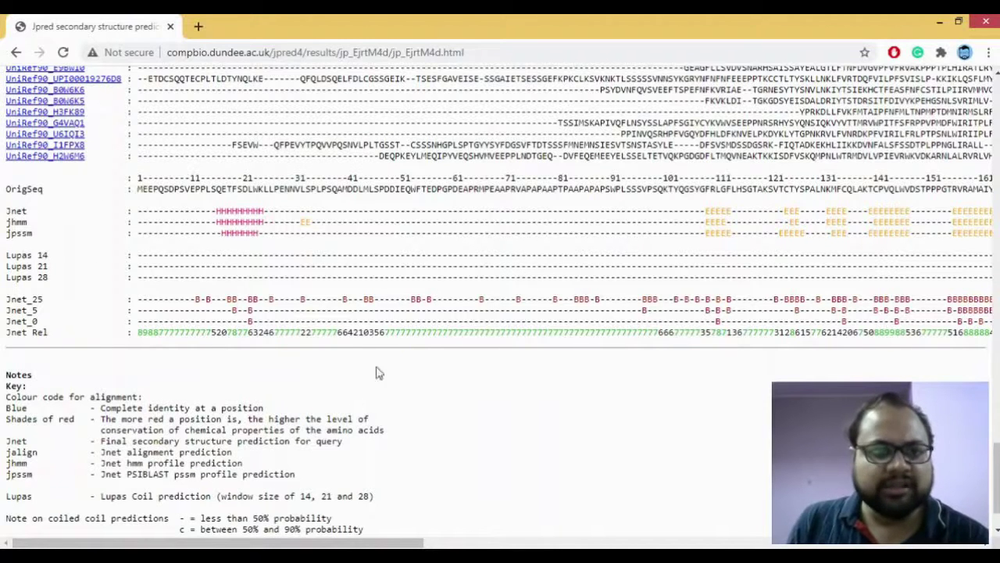
Step: Examine the Jnet secondary structure row along the sequence, checking its helix (H) and strand (E) regions against the notes key
scroll(296, 334, "down", 1)
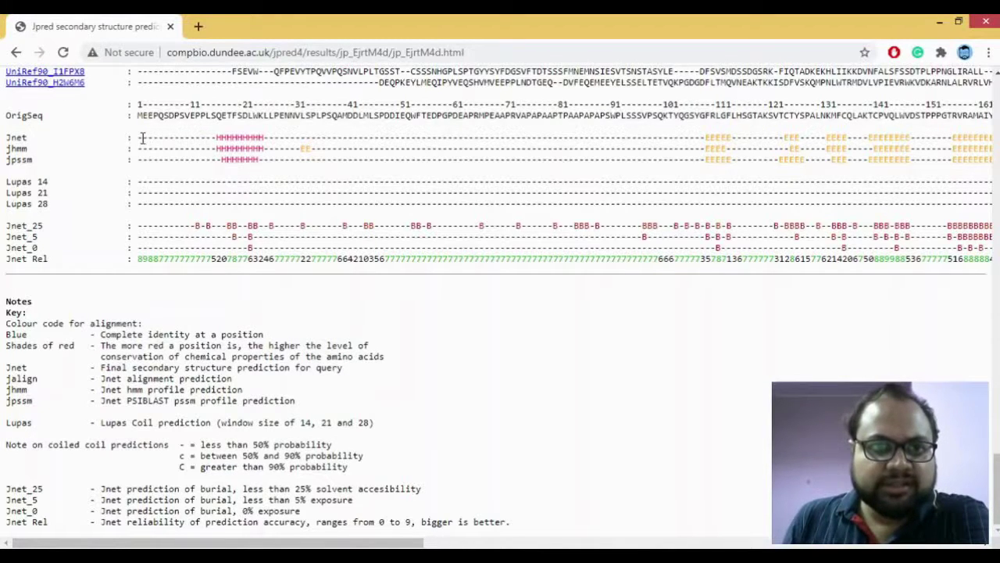
left_click_drag(144, 138, 497, 137)
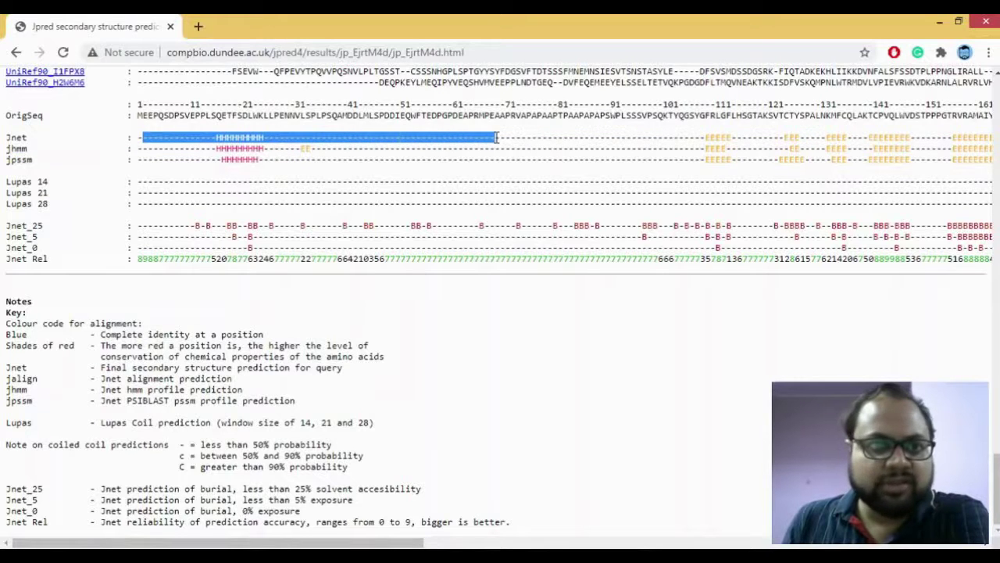
left_click(359, 162)
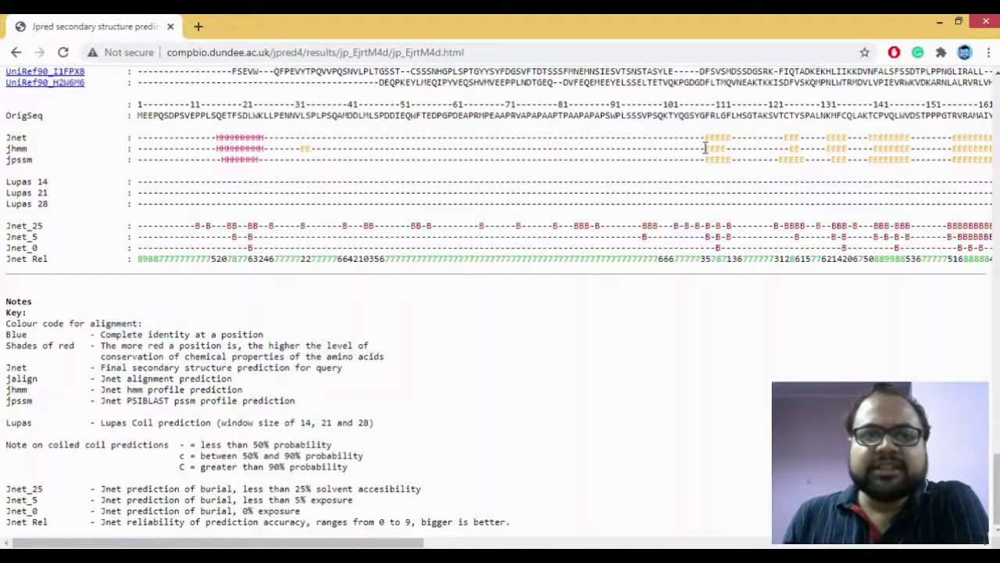
left_click_drag(412, 544, 733, 544)
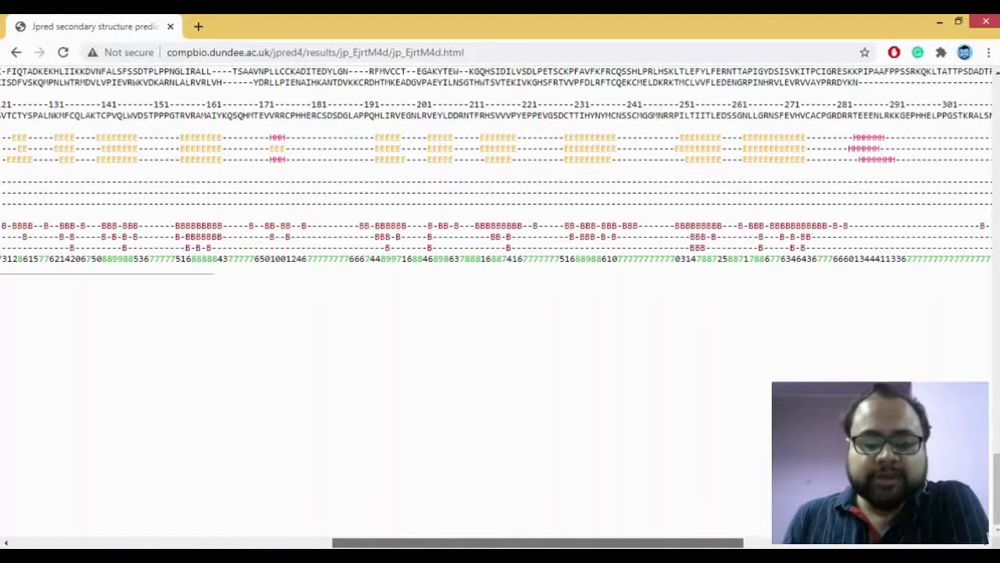
left_click_drag(733, 544, 429, 544)
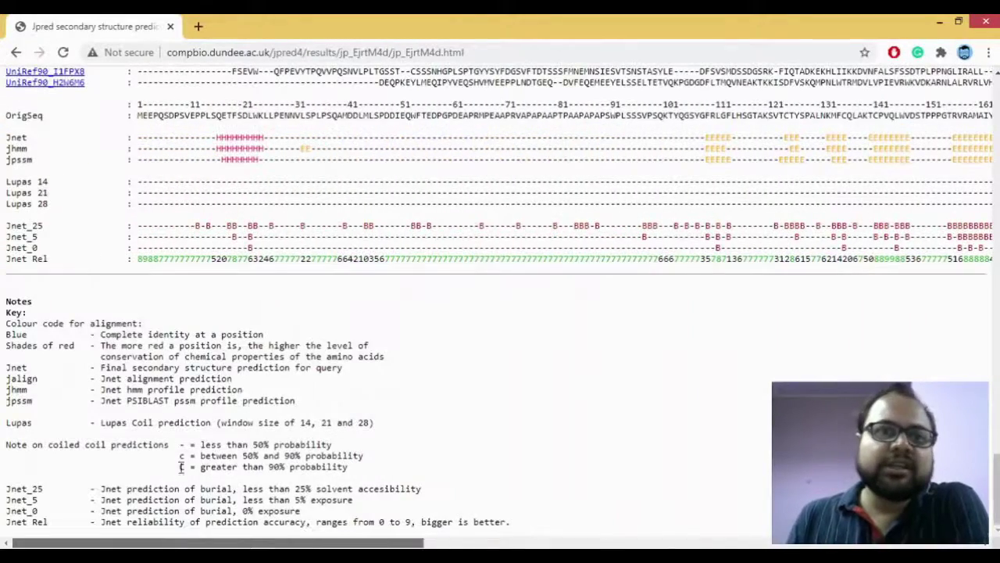
left_click_drag(710, 137, 726, 136)
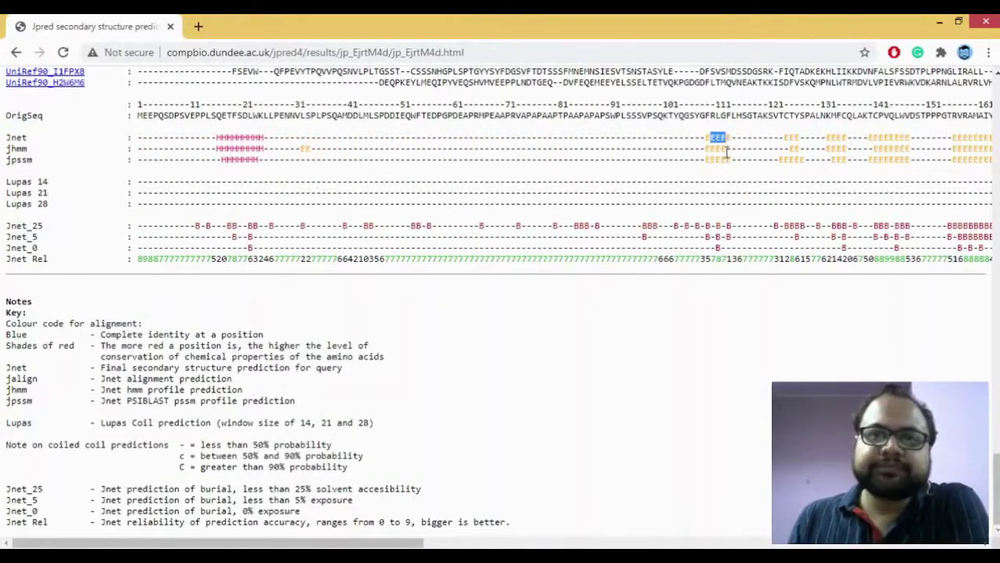
Step: Compare the jhmm and jpssm profile prediction rows with the Jnet row along the sequence, using the definitions in the notes key
left_click(728, 159)
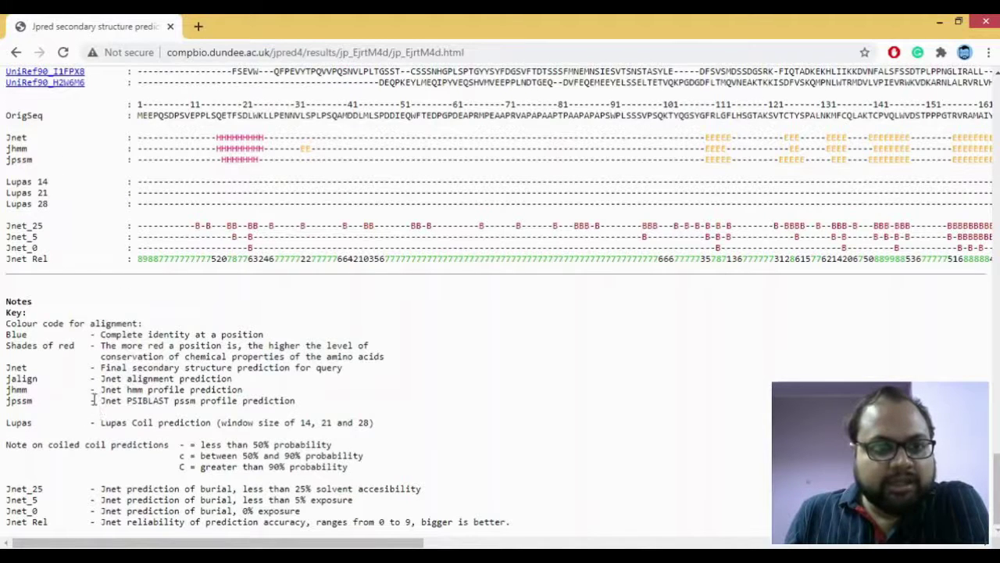
left_click_drag(104, 391, 244, 393)
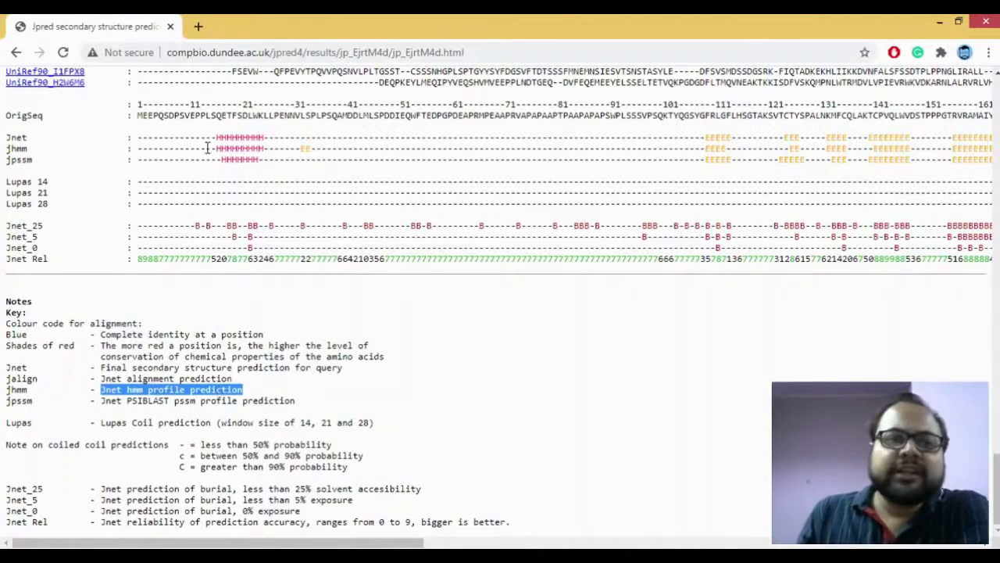
left_click_drag(207, 148, 386, 155)
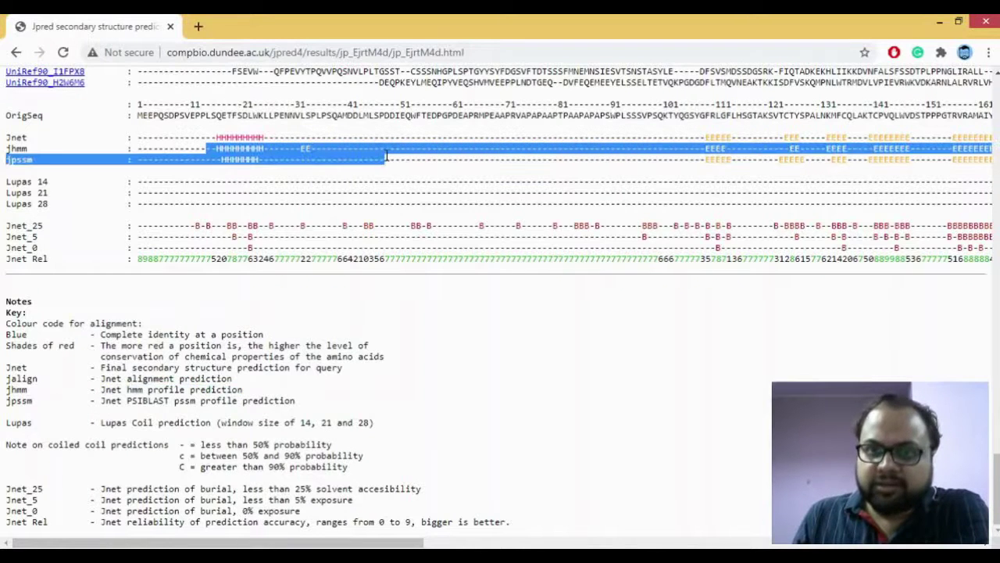
left_click(386, 155)
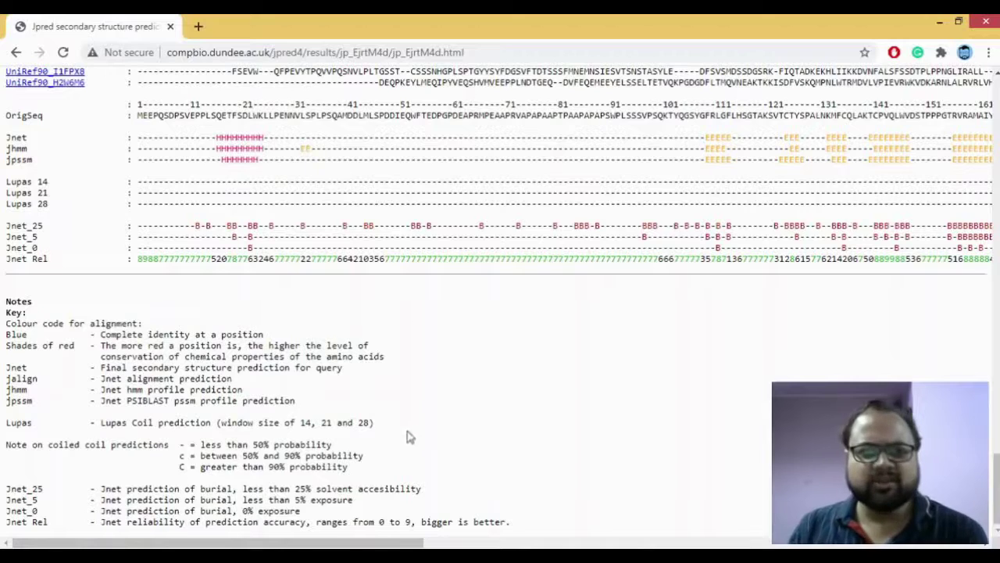
left_click_drag(419, 543, 588, 542)
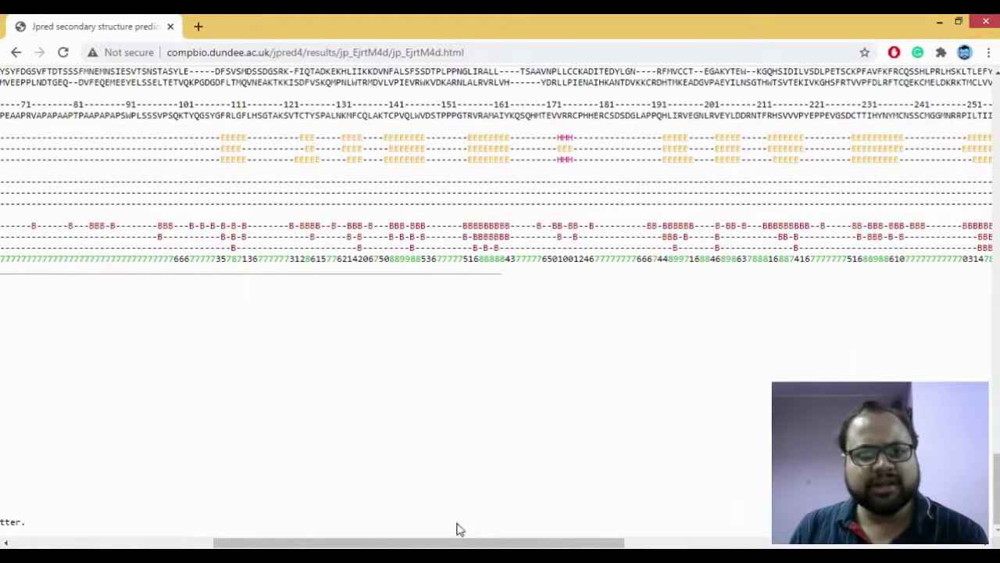
left_click_drag(458, 541, 554, 511)
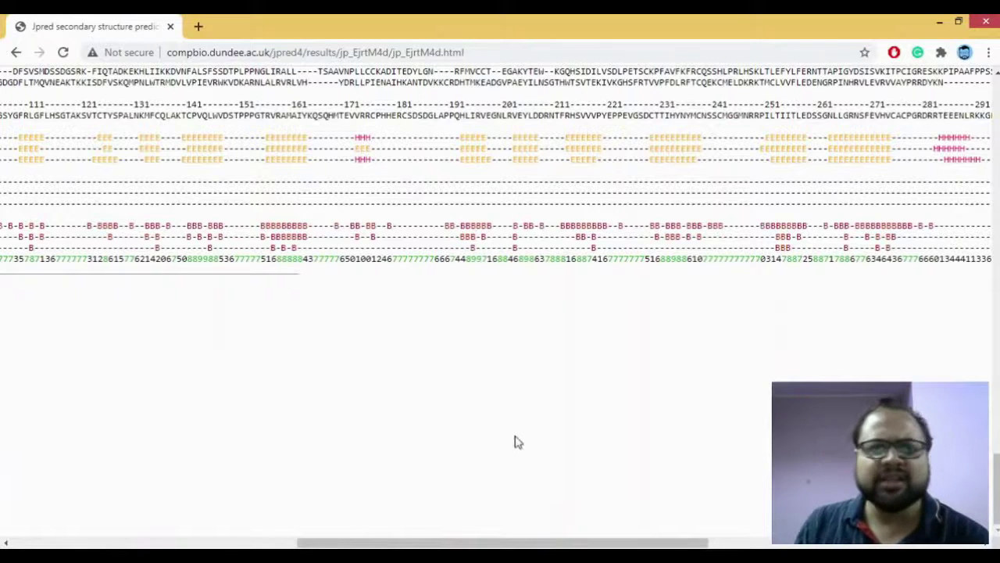
left_click_drag(551, 541, 100, 508)
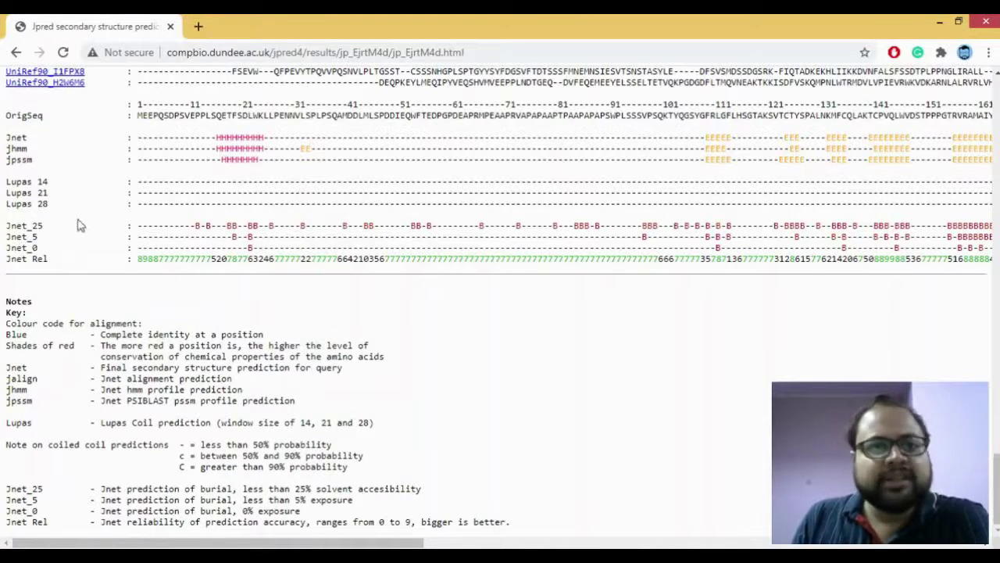
Step: Check the Lupas 14, 21 and 28 coiled-coil prediction rows against the notes on coiled-coil probabilities
triple_click(11, 182)
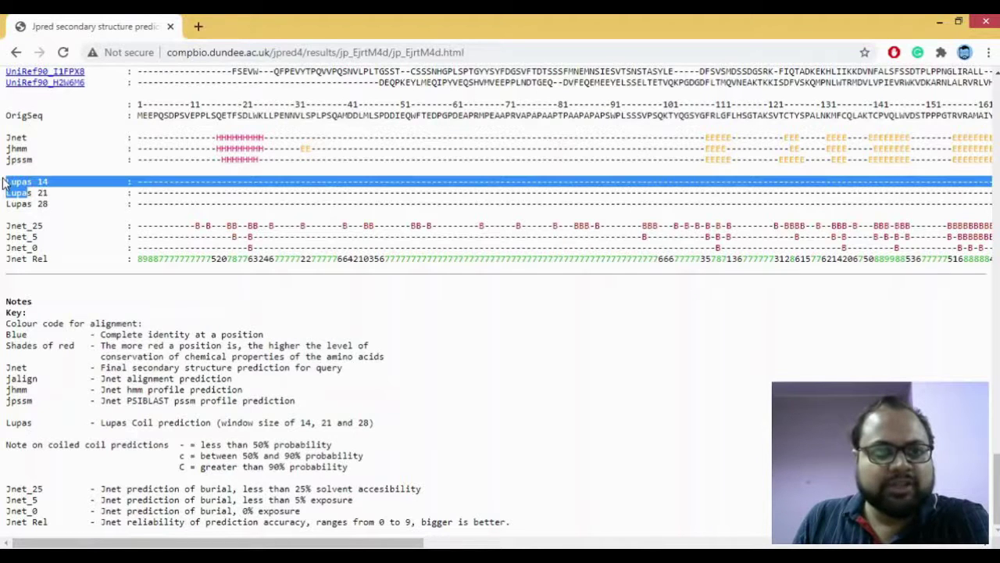
left_click(22, 196)
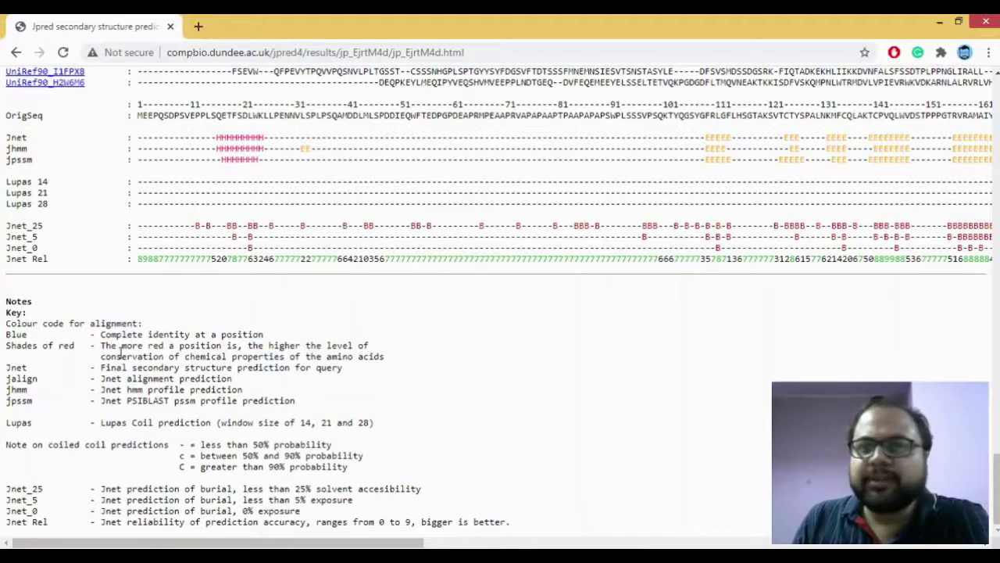
left_click_drag(340, 543, 234, 543)
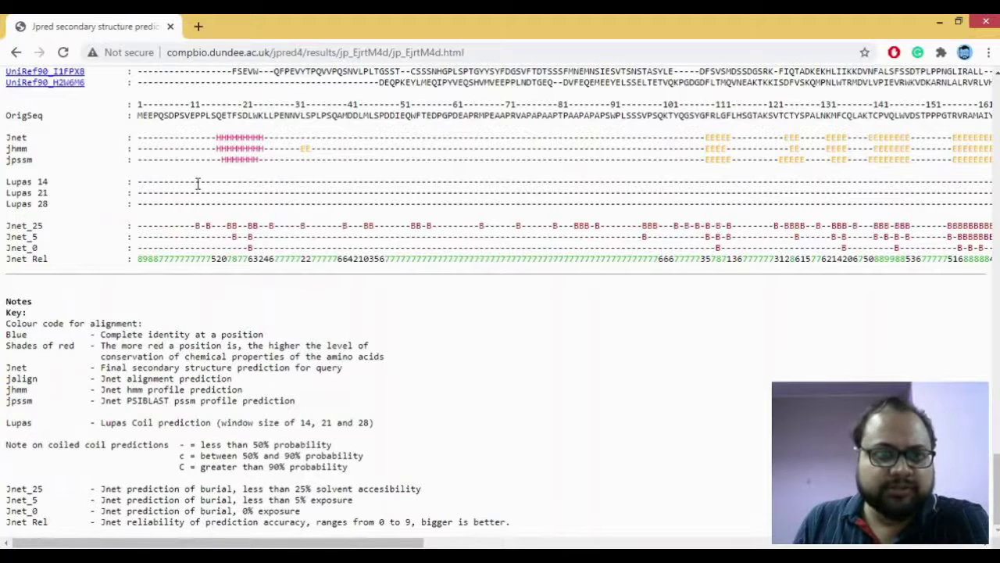
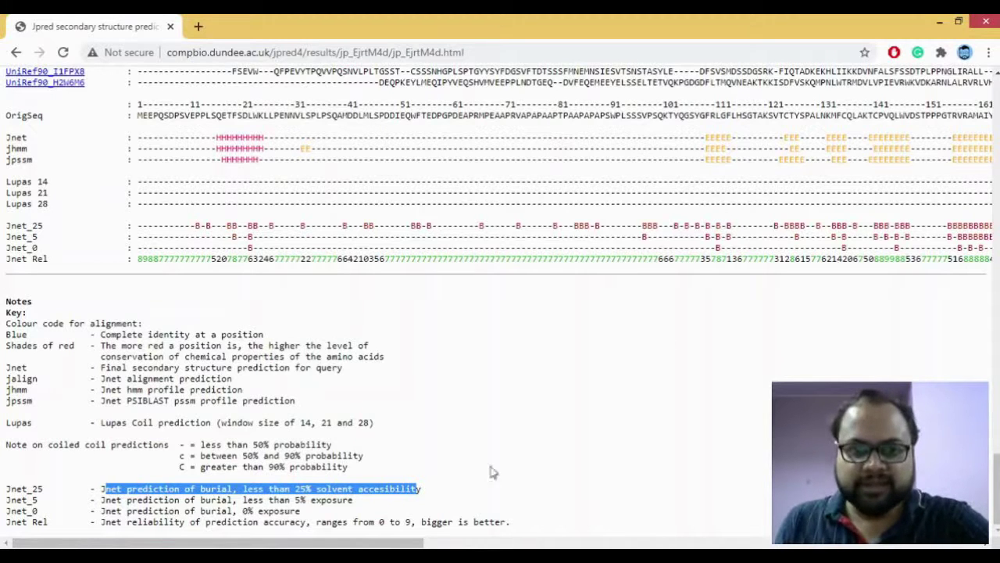
Step: Look along the Jnet_25 burial row and read the notes on solvent accessibility down to the Jnet_0 definition
left_click_drag(414, 542, 625, 542)
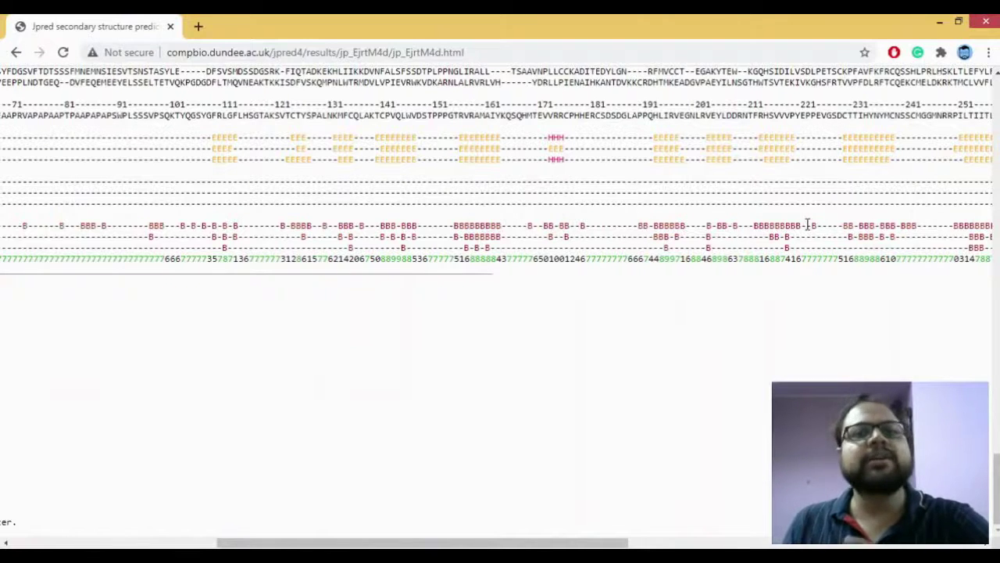
left_click_drag(540, 542, 201, 546)
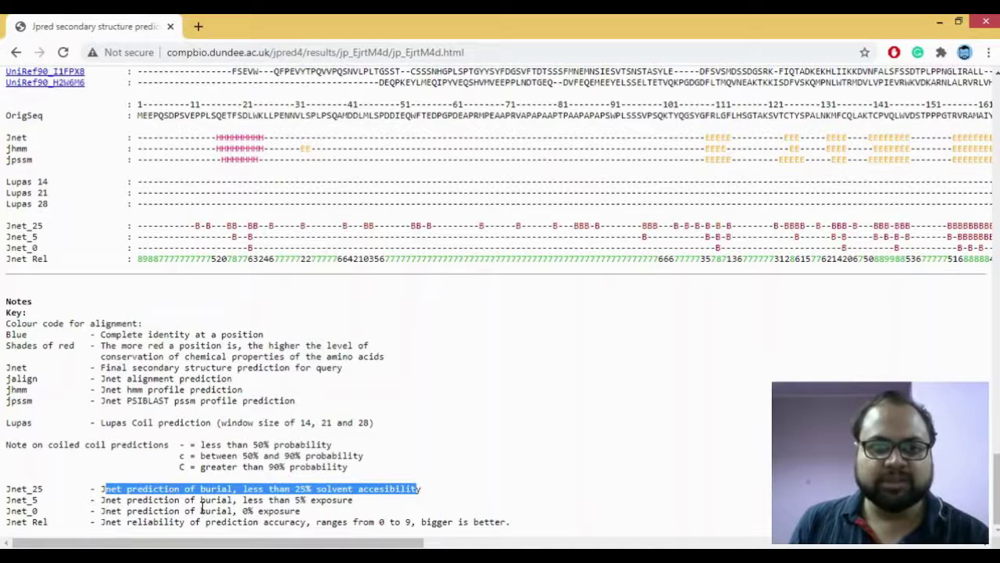
left_click_drag(201, 511, 279, 512)
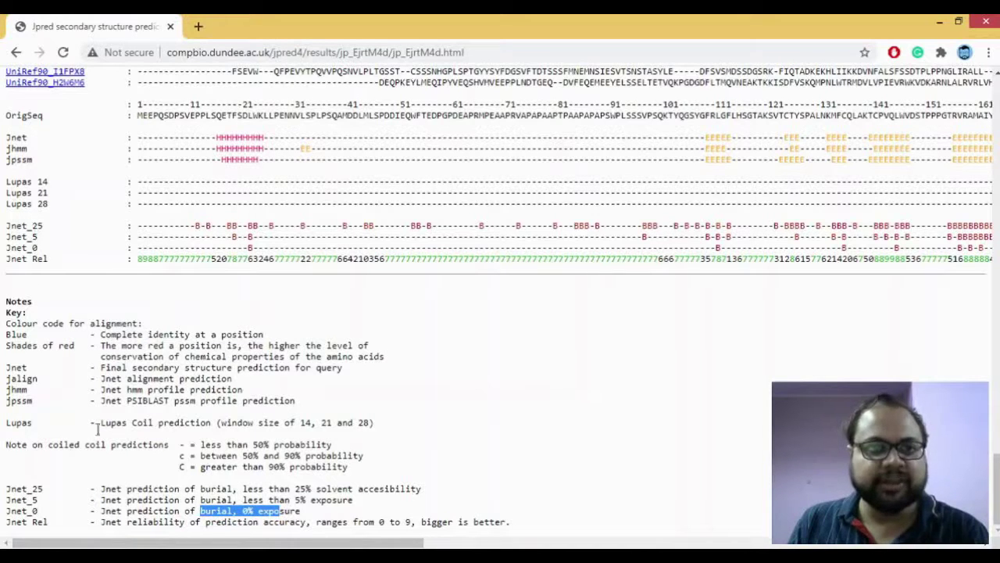
left_click(248, 514)
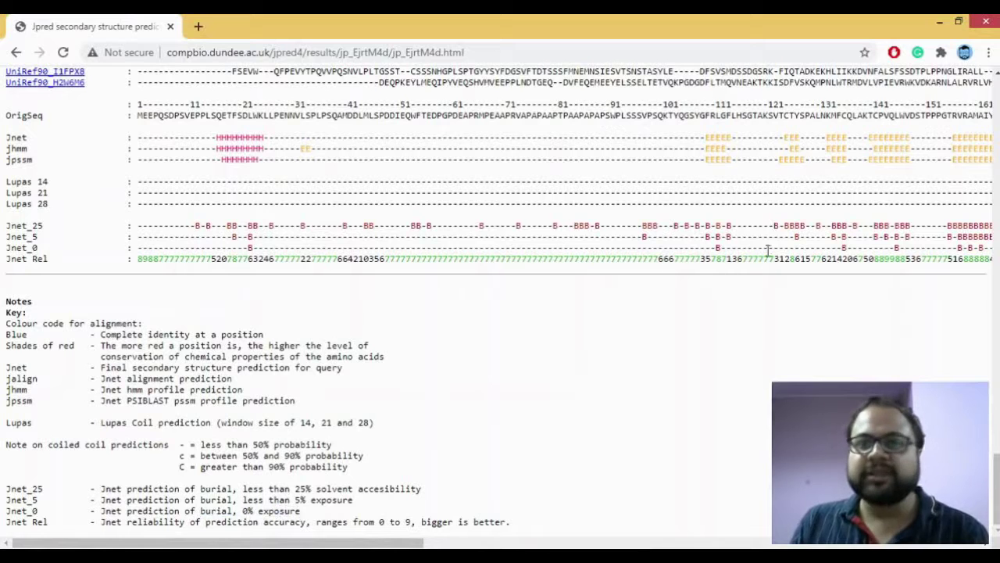
Step: Inspect the individual buried residues marked B in the Jnet_0 row along the sequence
double_click(718, 247)
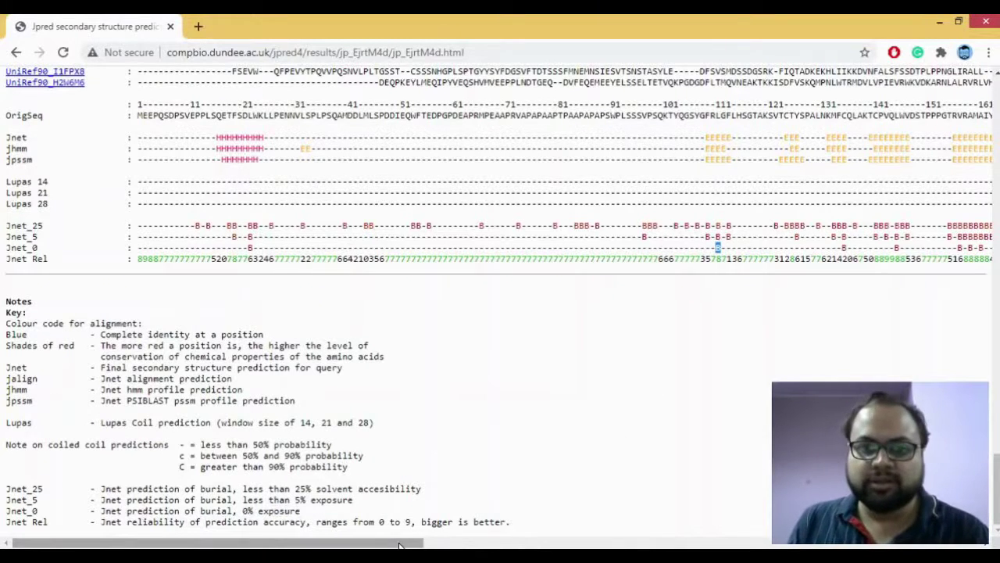
left_click_drag(422, 543, 696, 542)
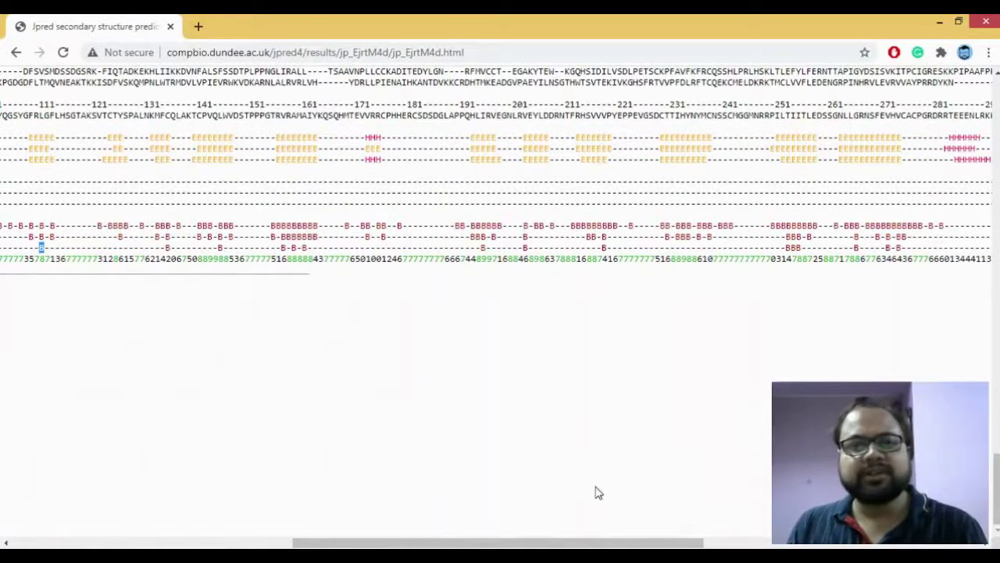
left_click_drag(614, 542, 100, 543)
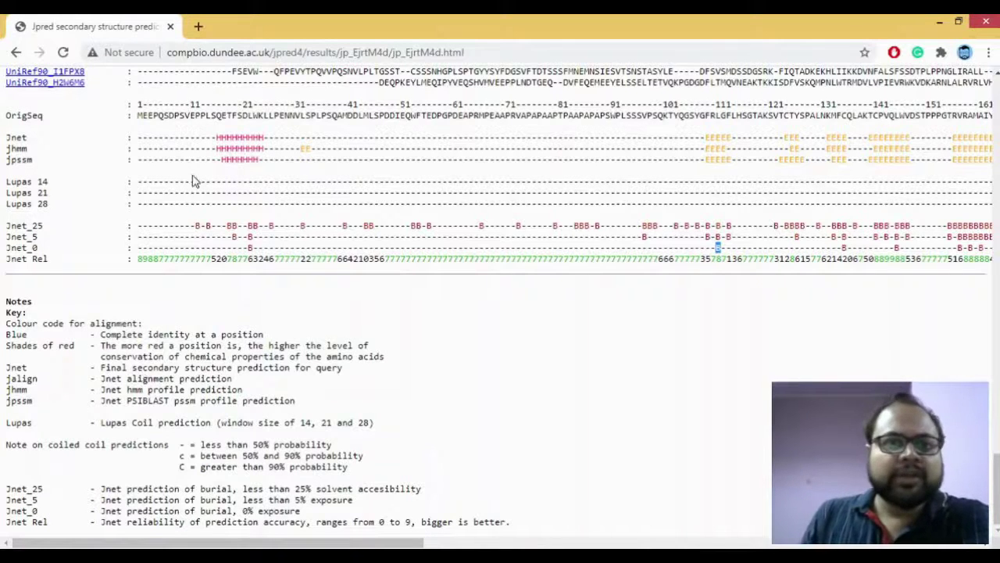
double_click(250, 247)
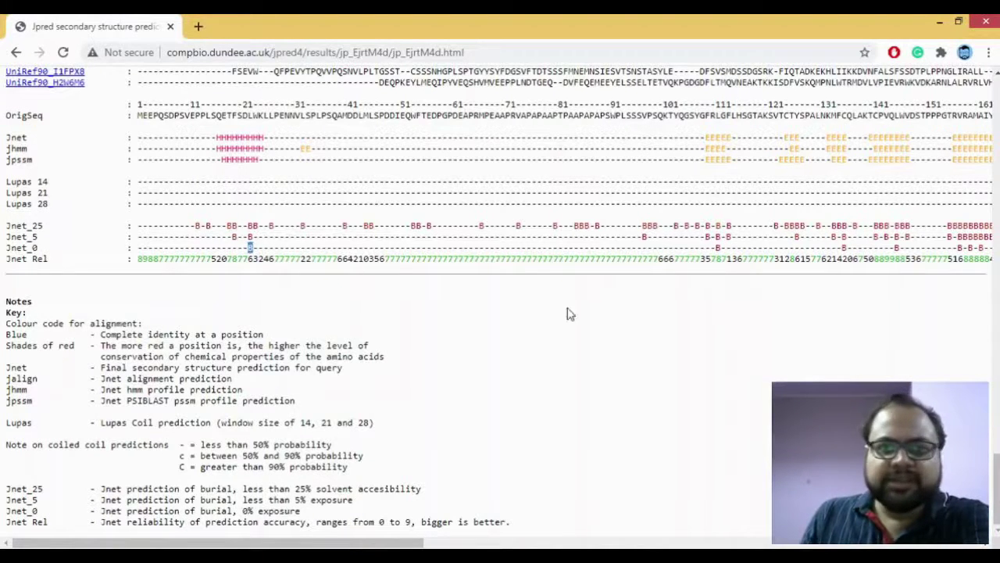
left_click(444, 541)
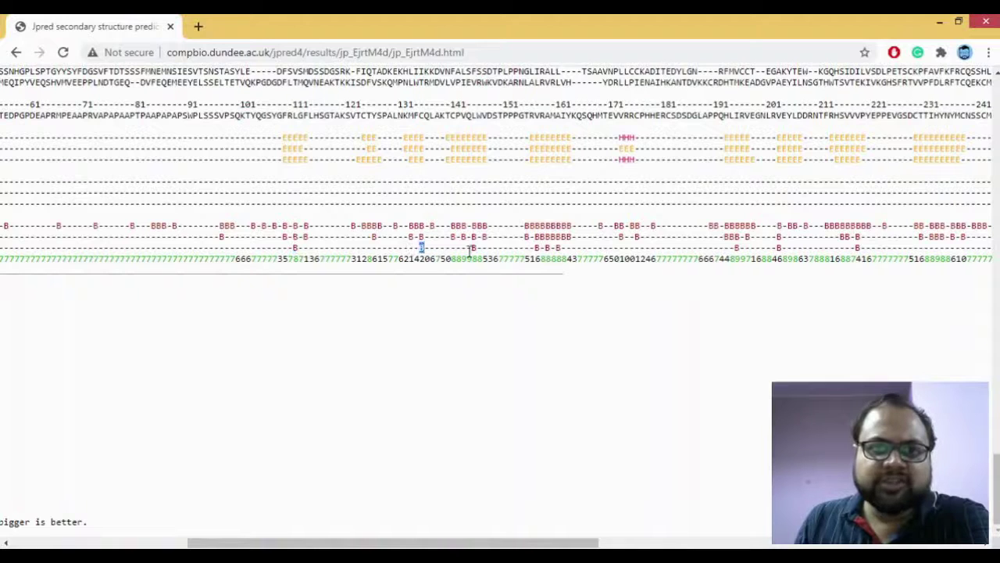
left_click_drag(471, 249, 483, 250)
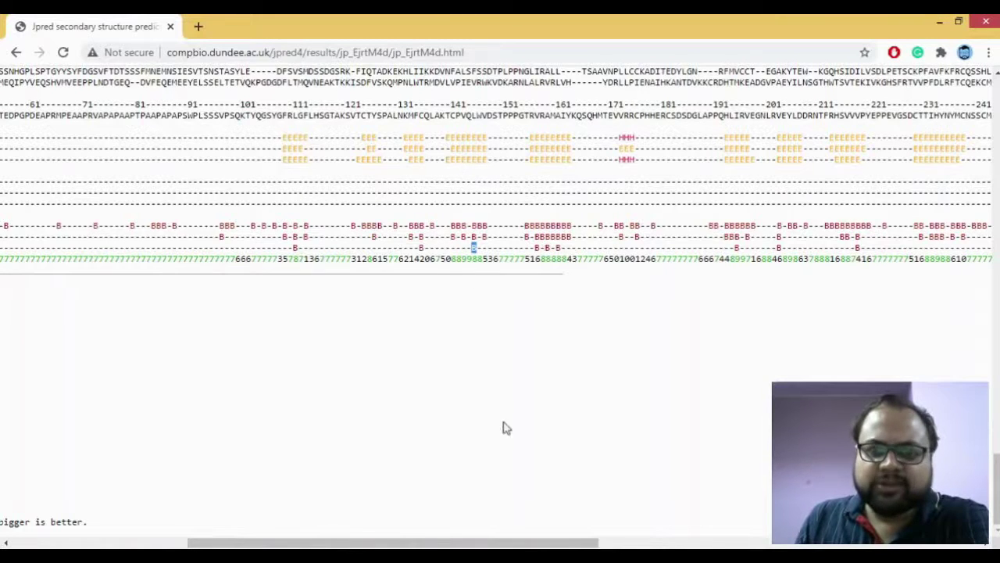
left_click_drag(547, 543, 179, 516)
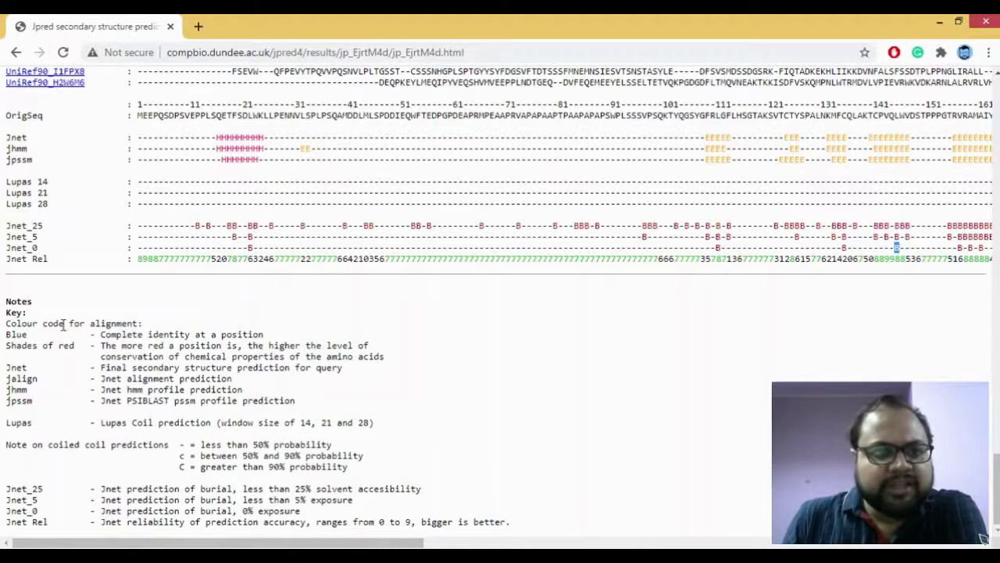
Step: Examine the Jnet Rel reliability scores along the sequence, relating them to the coil, helix and strand predictions above
left_click_drag(59, 259, 4, 261)
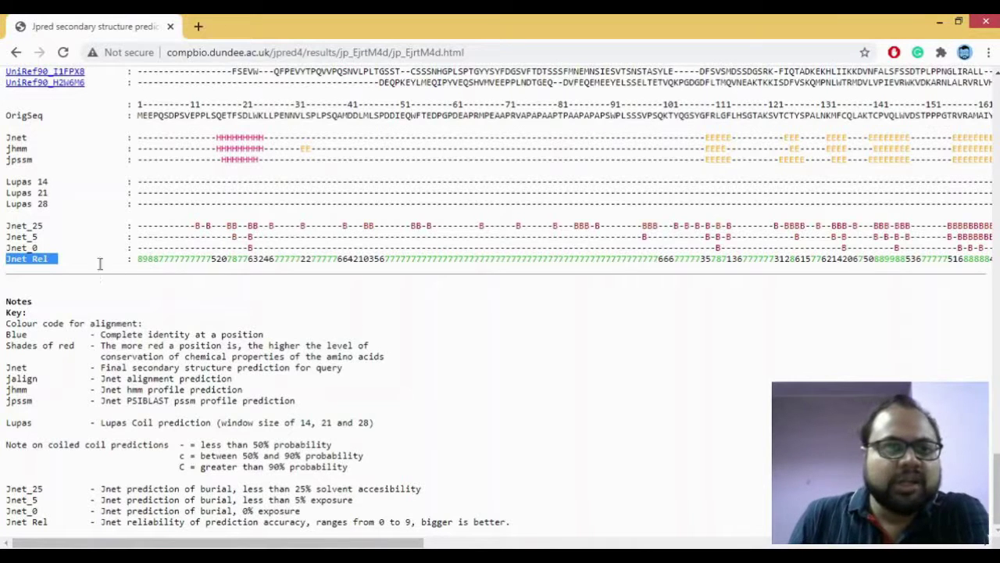
left_click_drag(134, 259, 211, 260)
left_click_drag(386, 259, 656, 265)
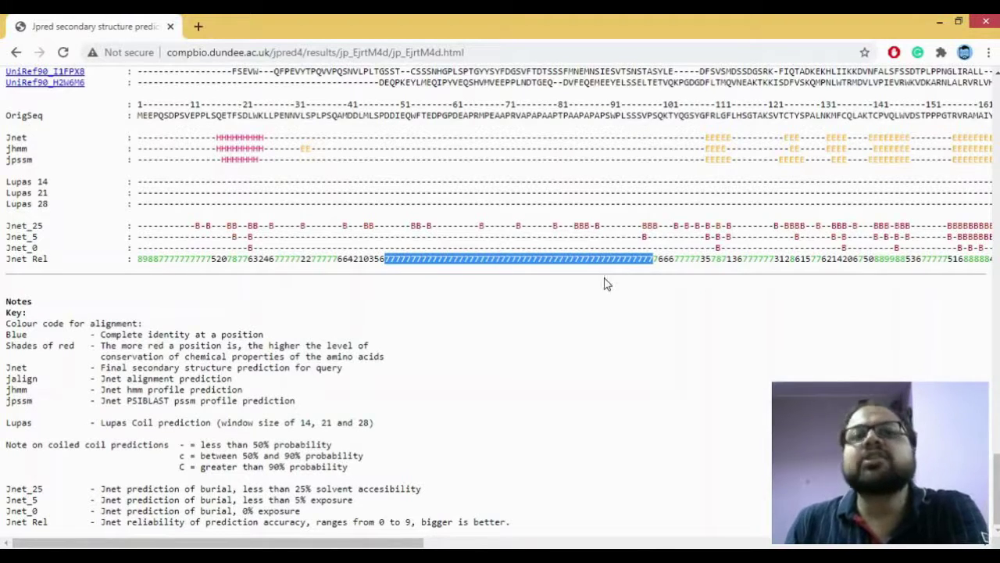
scroll(454, 249, "up", 1)
scroll(454, 248, "up", 1)
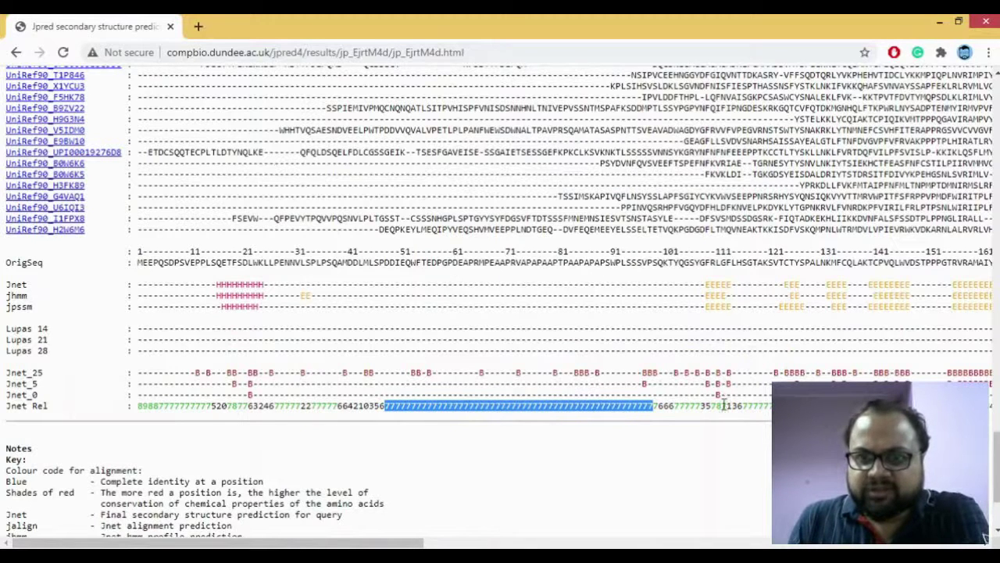
left_click_drag(724, 406, 712, 406)
left_click(713, 406)
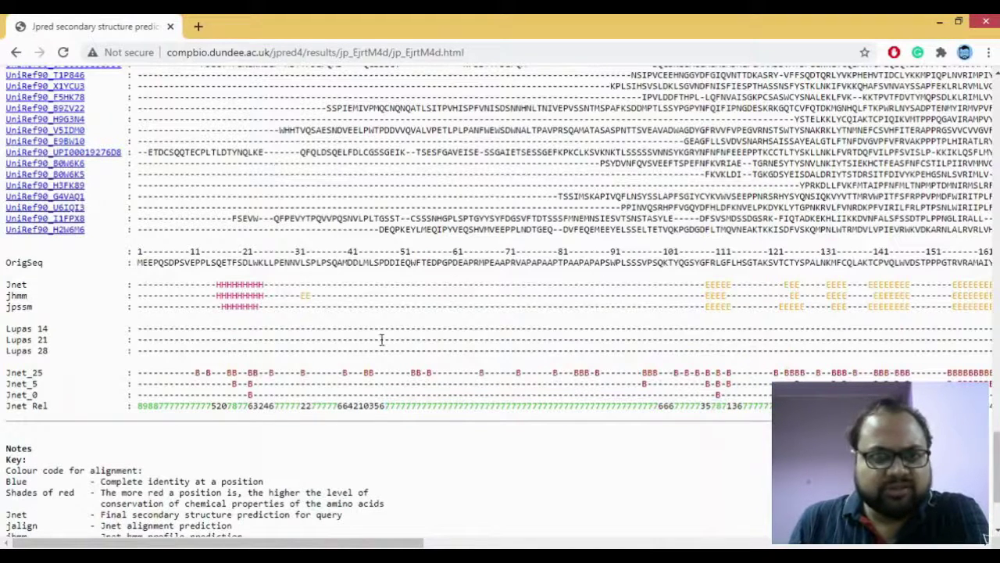
left_click_drag(231, 406, 245, 407)
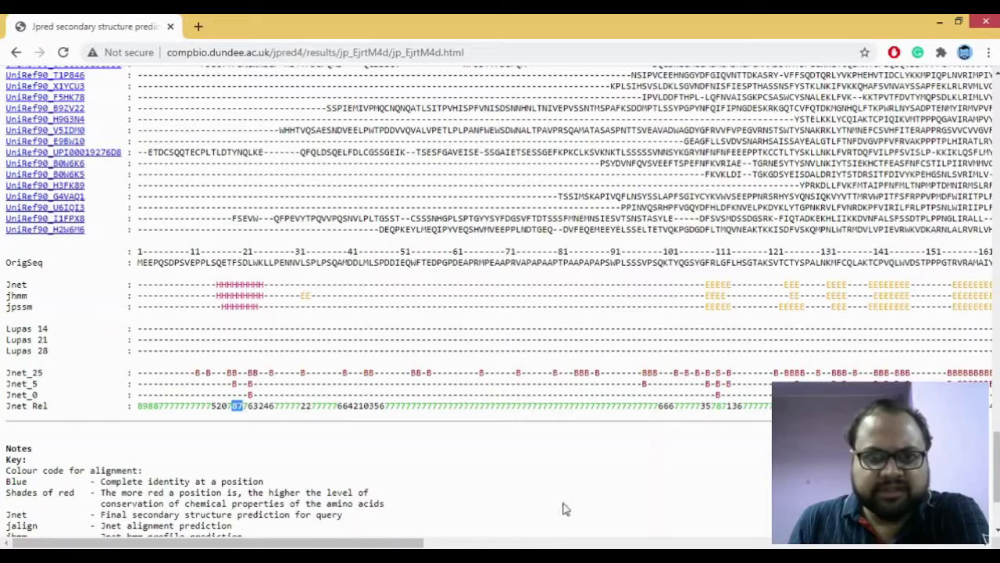
left_click_drag(418, 541, 588, 541)
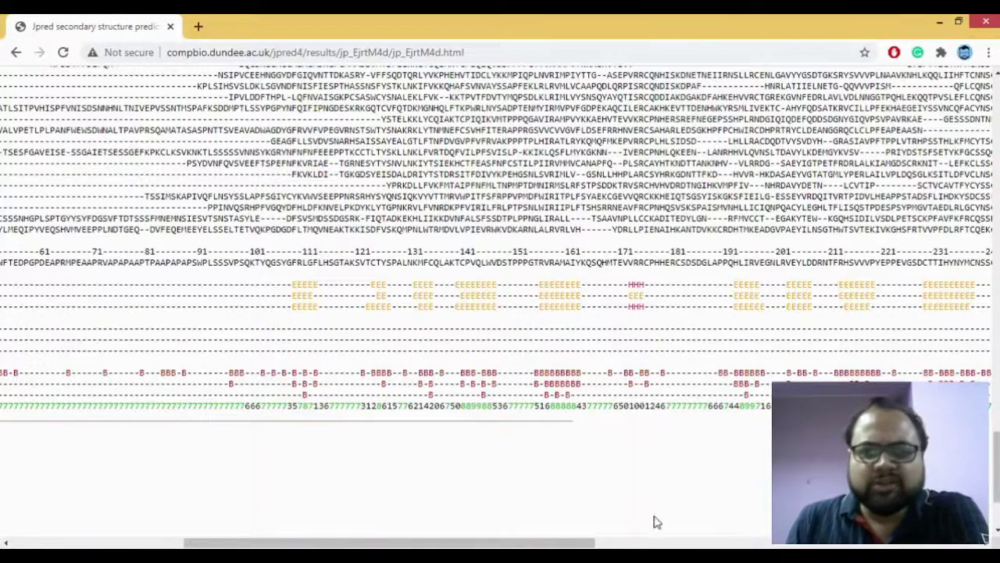
left_click_drag(593, 542, 104, 542)
scroll(228, 442, "down", 1)
scroll(228, 443, "down", 1)
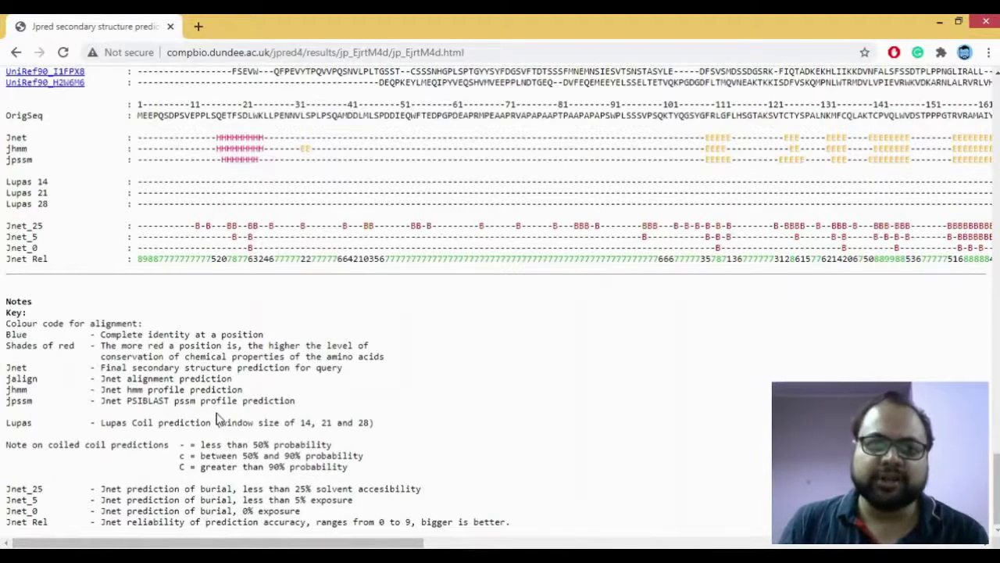
Step: Compare the Jnet prediction row with the GOR4 result for the same sequence on NPS@, and return to the JPred results page
scroll(216, 415, "up", 2)
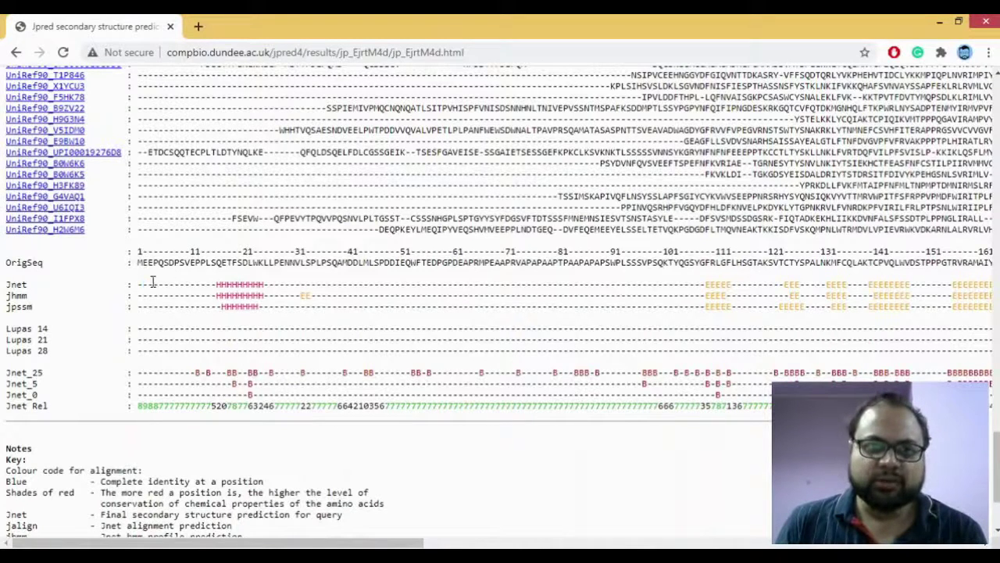
left_click_drag(143, 283, 248, 284)
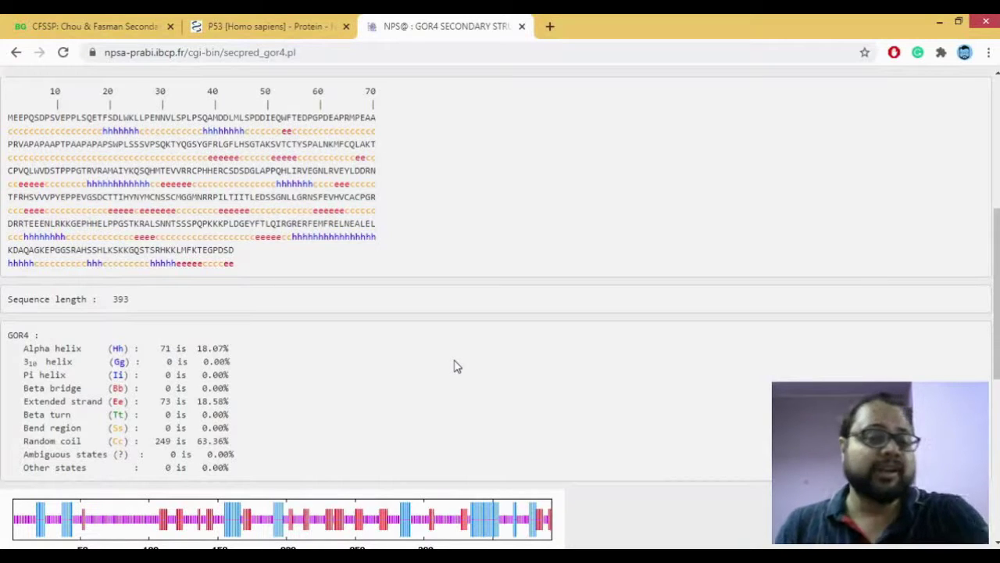
scroll(345, 240, "up", 2)
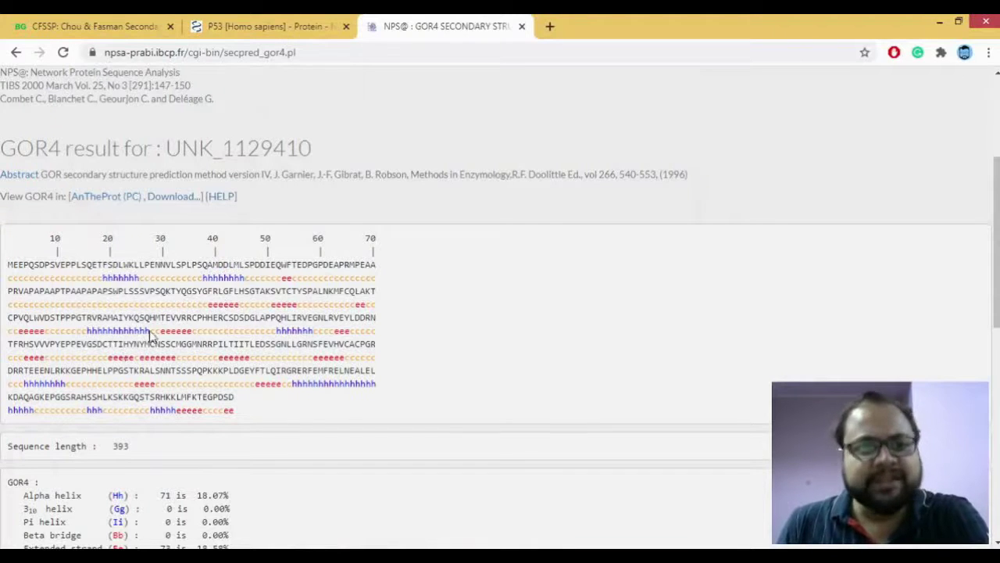
scroll(221, 355, "down", 1)
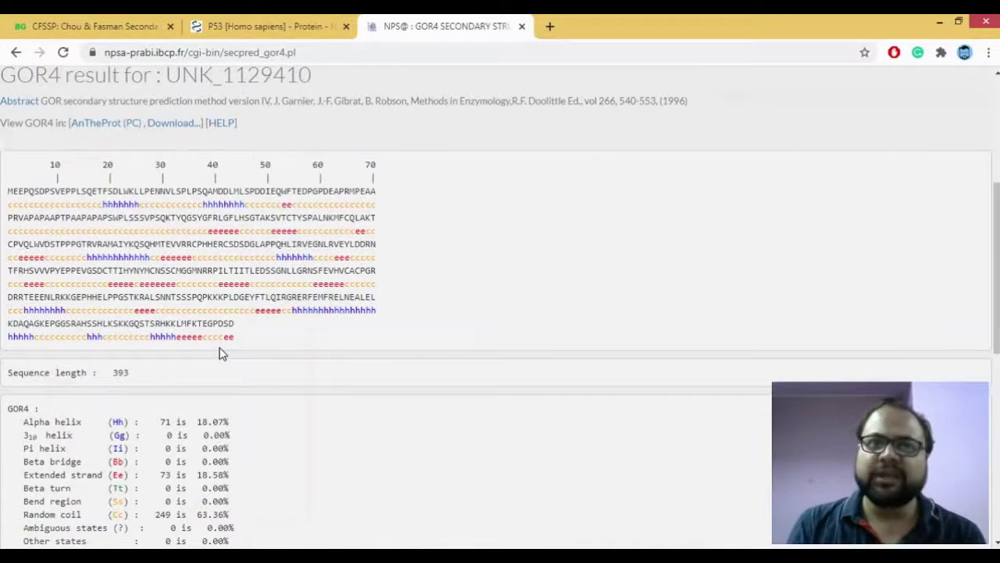
left_click(220, 353)
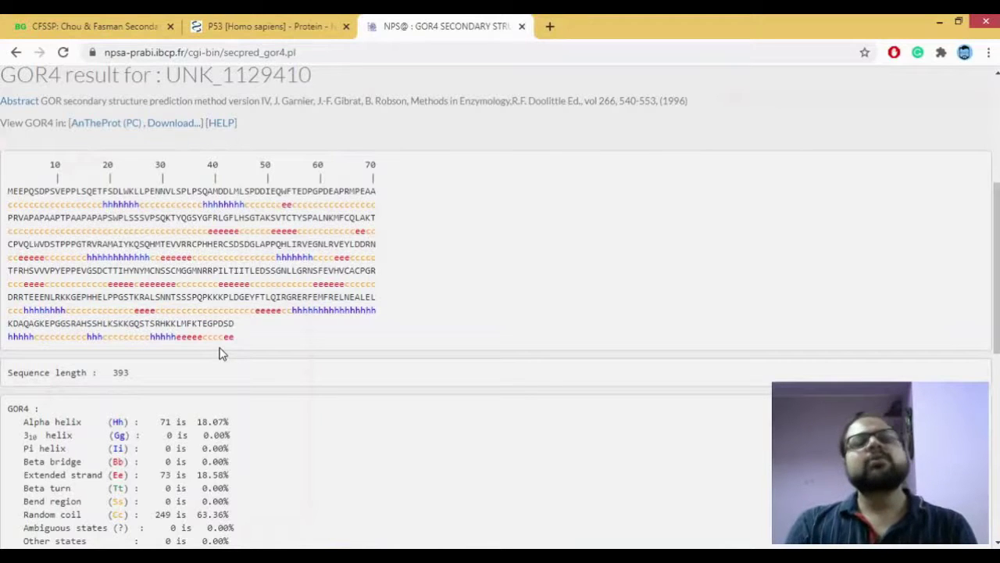
left_click(331, 546)
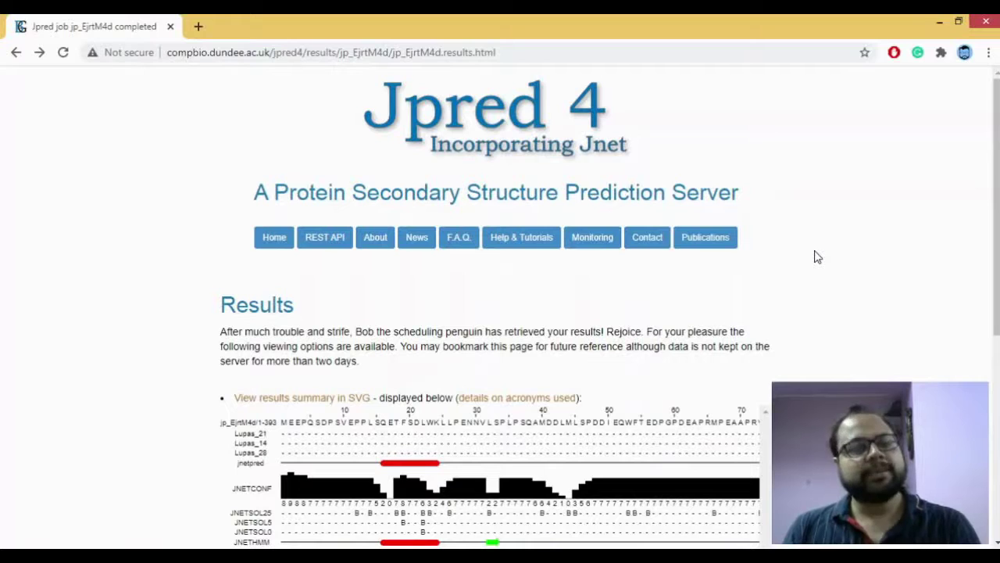